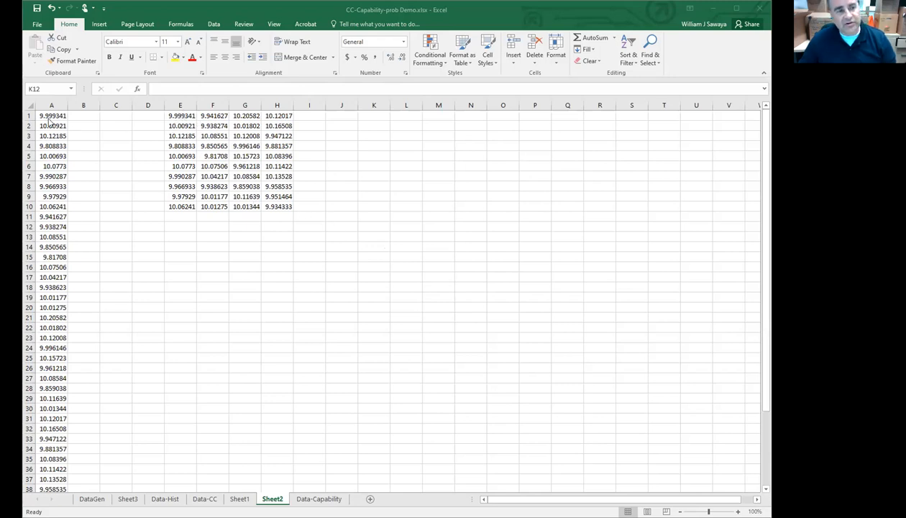
- Review the column of measurements in A1:A40 by selecting it from end to end
{"action": "left_click", "coordinate": [50, 116]}
{"action": "scroll", "coordinate": [40, 180], "scroll_direction": "down", "scroll_amount": 10}
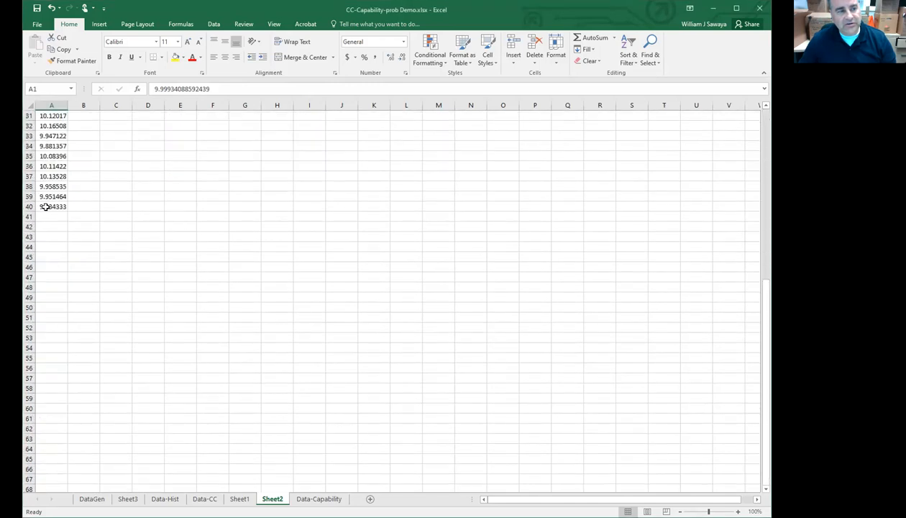
{"action": "left_click_drag", "start_coordinate": [45, 208], "coordinate": [25, 8]}
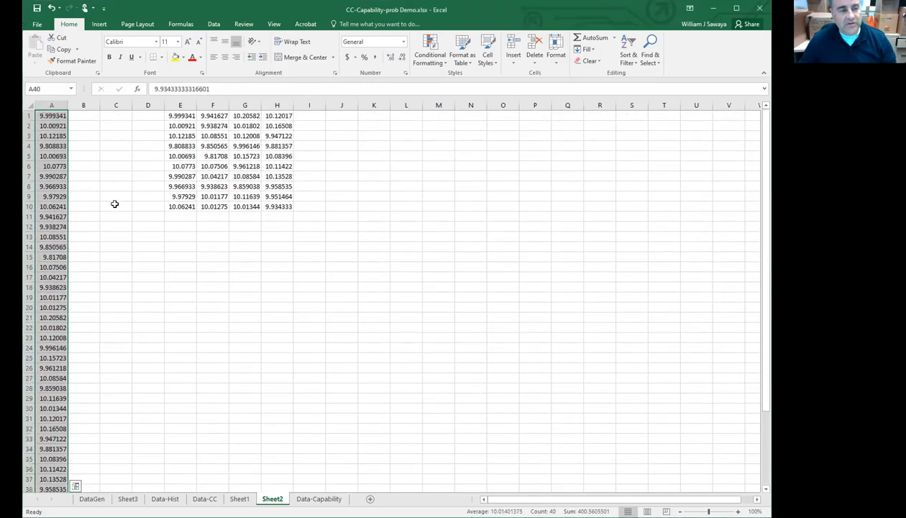
{"action": "left_click", "coordinate": [115, 204]}
- Insert a histogram of the data in E1:H10 and place it beside the table, level with its first row
{"action": "left_click_drag", "start_coordinate": [181, 116], "coordinate": [289, 206]}
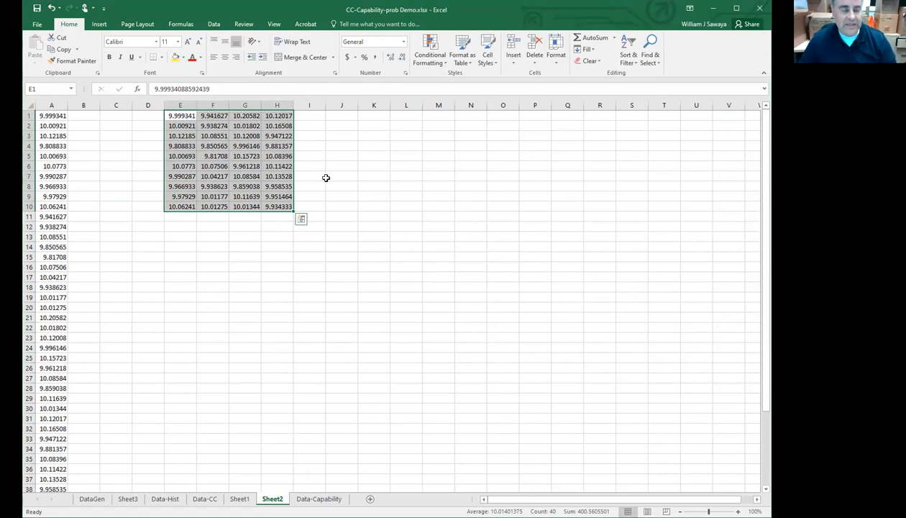
{"action": "left_click", "coordinate": [99, 24]}
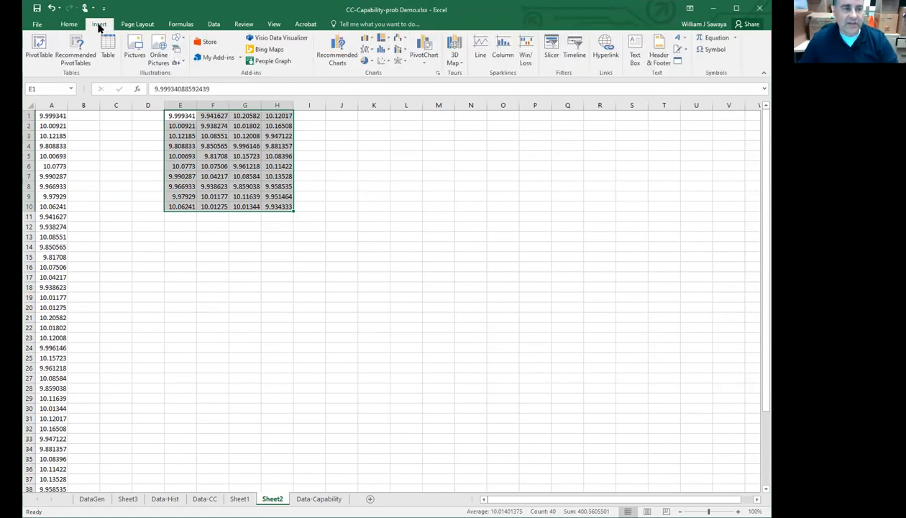
{"action": "left_click", "coordinate": [389, 52]}
{"action": "left_click", "coordinate": [383, 87]}
{"action": "left_click_drag", "start_coordinate": [438, 243], "coordinate": [501, 121]}
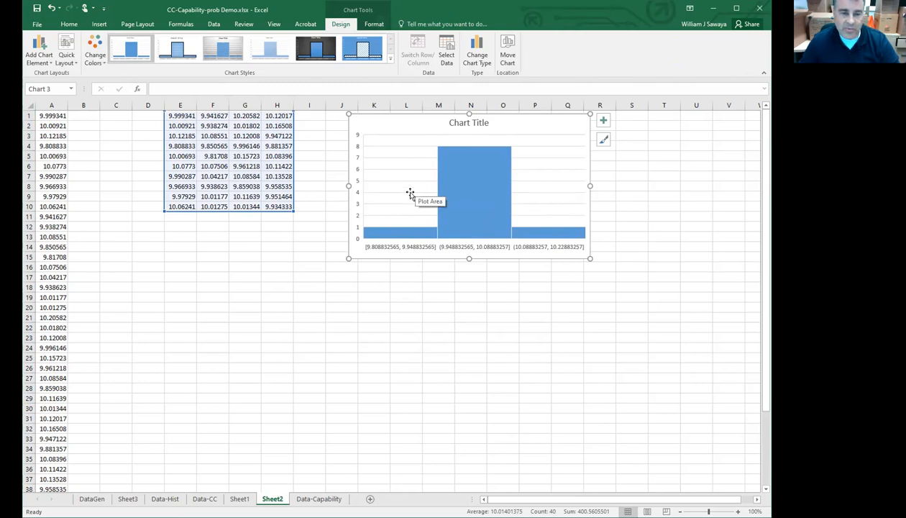
{"action": "mouse_move", "coordinate": [379, 237]}
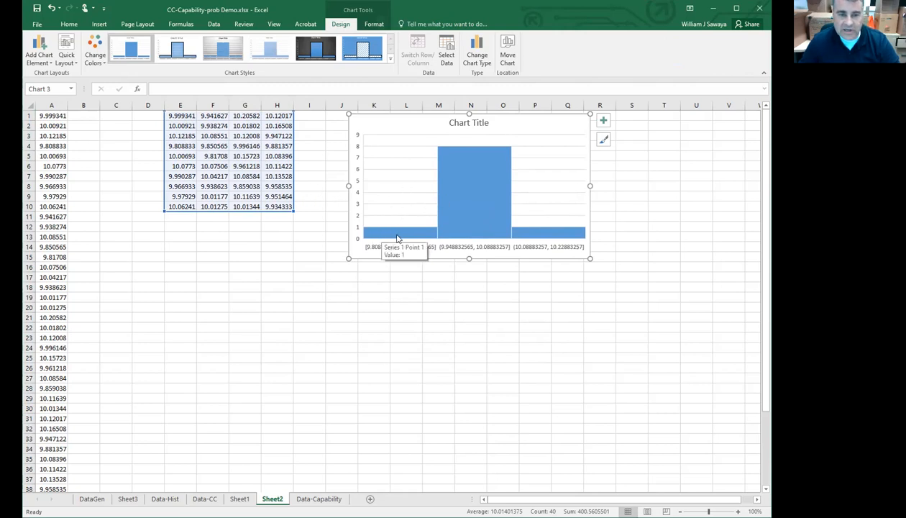
{"action": "mouse_move", "coordinate": [484, 150]}
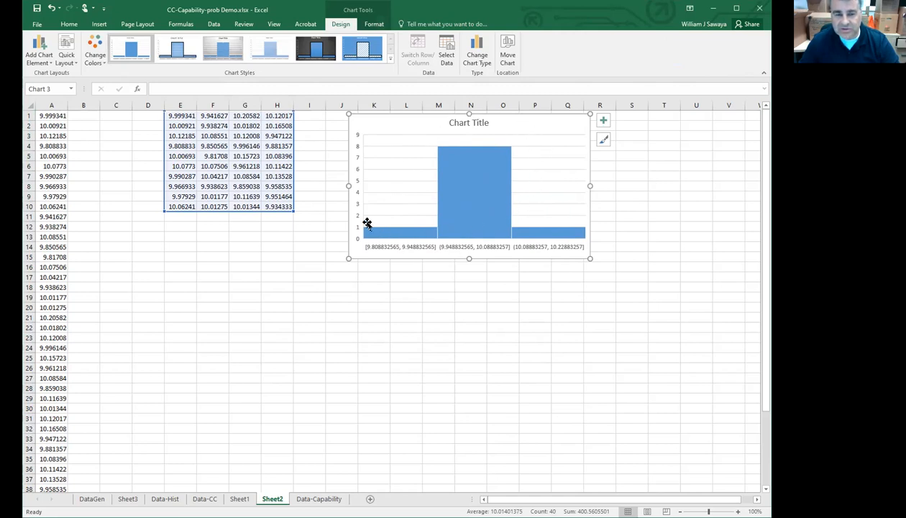
{"action": "left_click", "coordinate": [308, 244]}
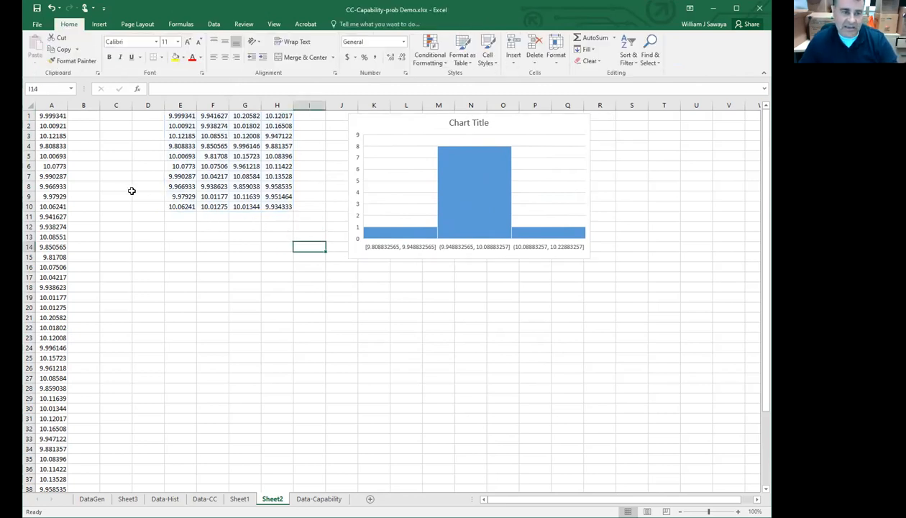
- Insert a histogram of A1:A40, place it below the first chart and widen it so the bin labels show in full
{"action": "left_click_drag", "start_coordinate": [46, 116], "coordinate": [63, 466]}
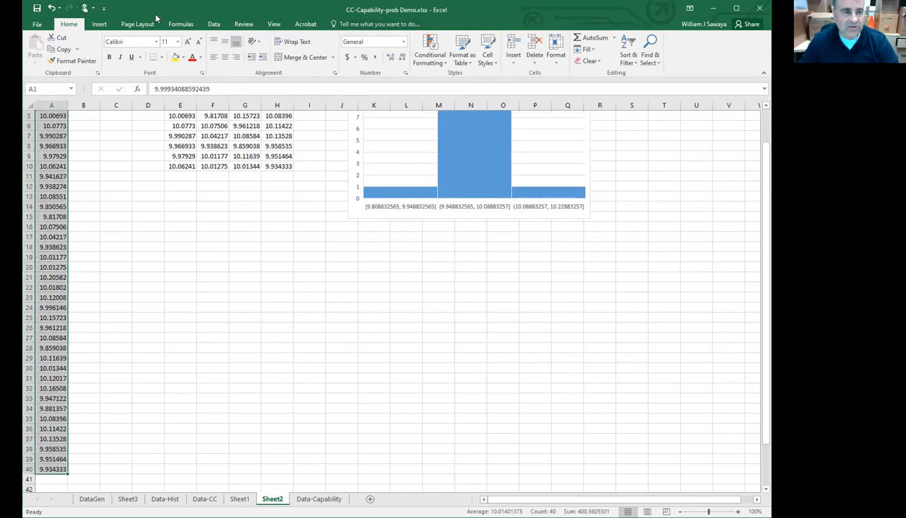
{"action": "left_click", "coordinate": [99, 24]}
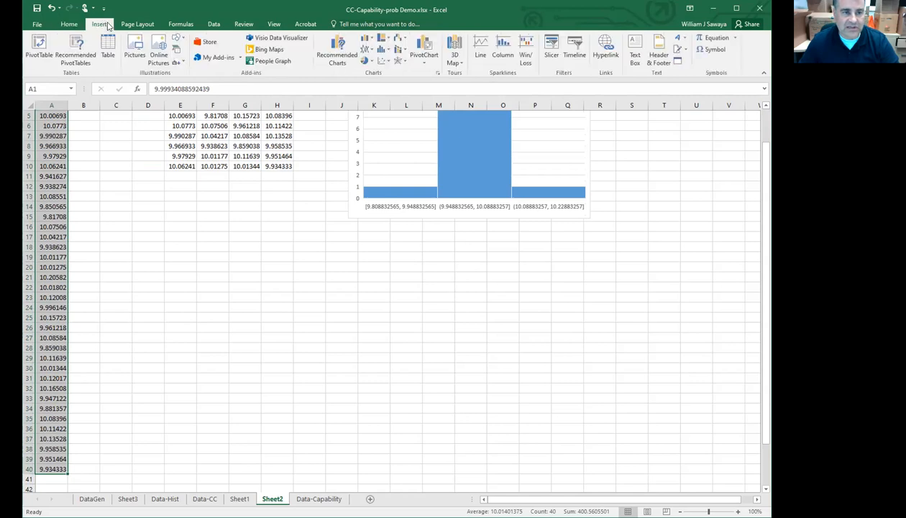
{"action": "left_click", "coordinate": [388, 52]}
{"action": "left_click", "coordinate": [391, 80]}
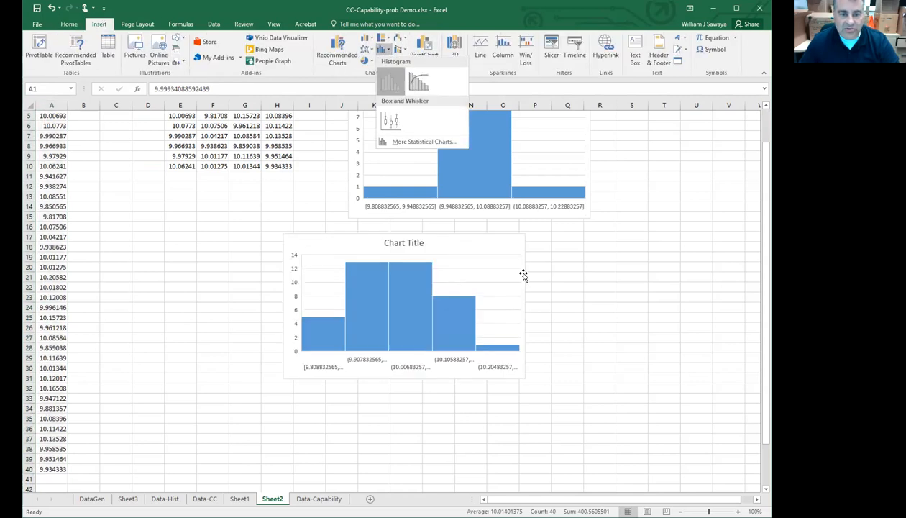
{"action": "left_click_drag", "start_coordinate": [477, 244], "coordinate": [560, 236]}
{"action": "left_click_drag", "start_coordinate": [608, 302], "coordinate": [724, 294]}
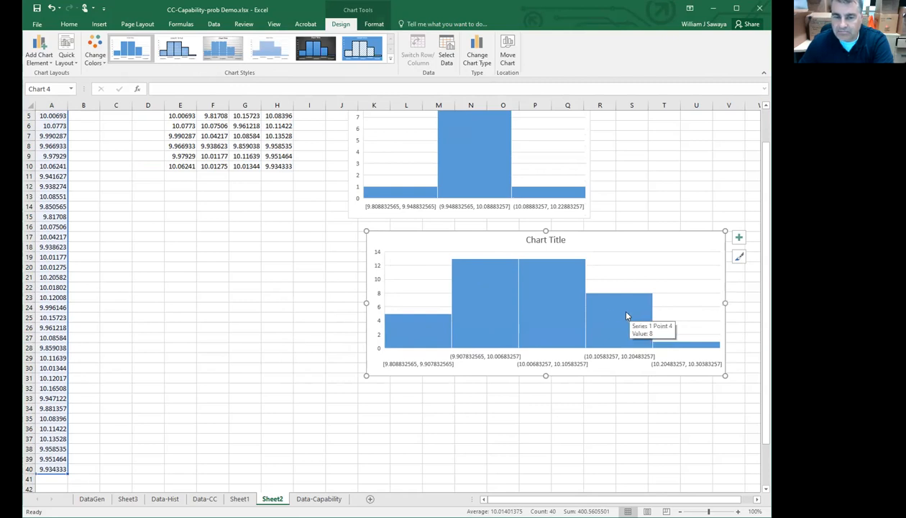
{"action": "scroll", "coordinate": [297, 327], "scroll_direction": "up", "scroll_amount": 2}
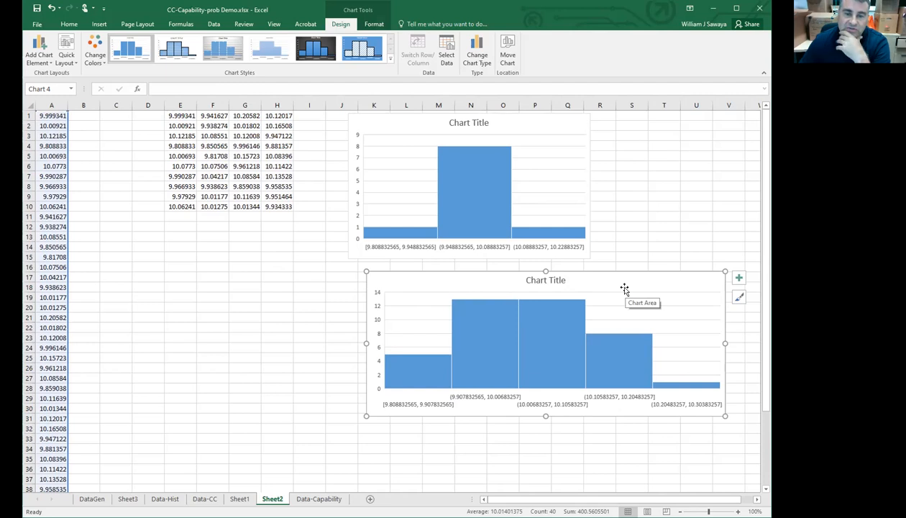
- Calculate the maximum of E1:H10 in cell E13 with the MAX function
{"action": "left_click", "coordinate": [269, 273]}
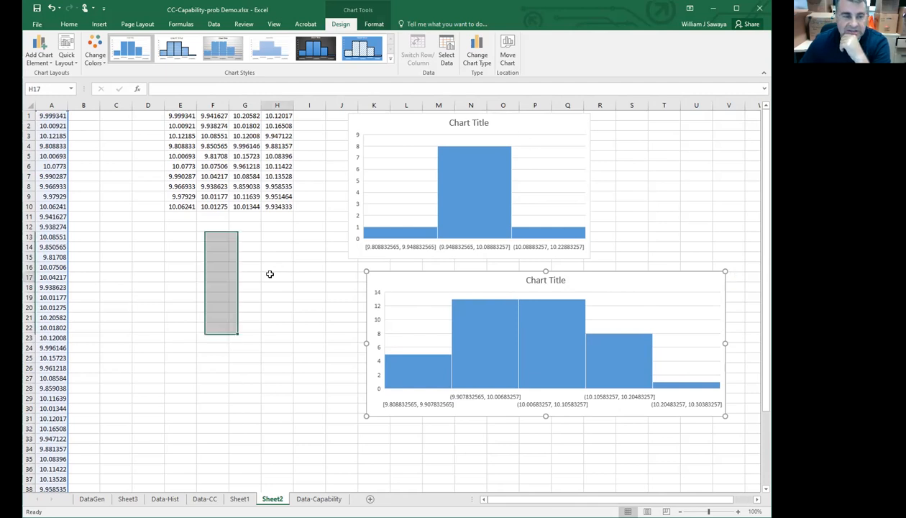
{"action": "left_click", "coordinate": [175, 238]}
{"action": "type", "text": "="}
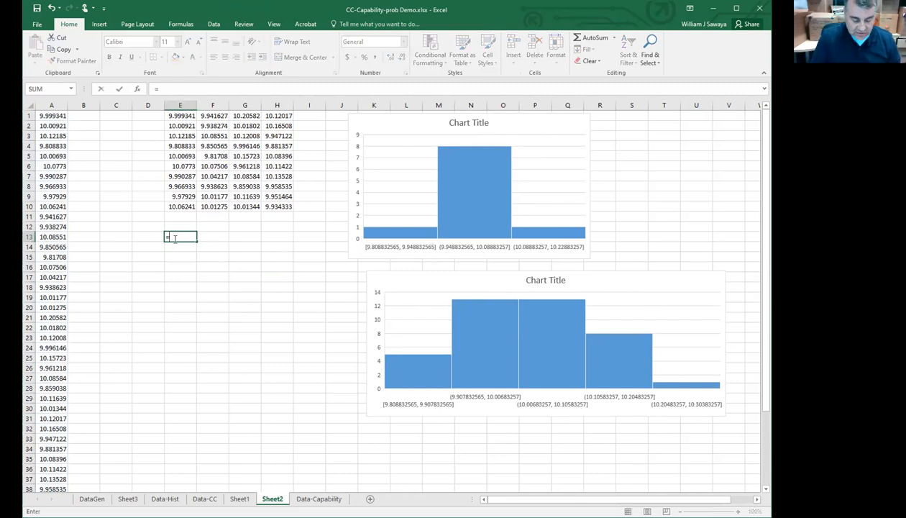
{"action": "type", "text": "max("}
{"action": "left_click", "coordinate": [193, 117]}
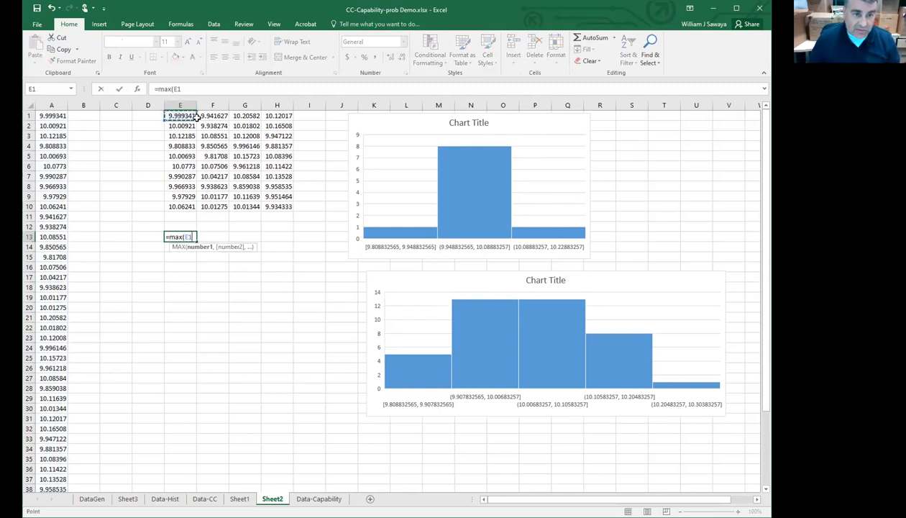
{"action": "left_click_drag", "start_coordinate": [193, 117], "coordinate": [272, 198]}
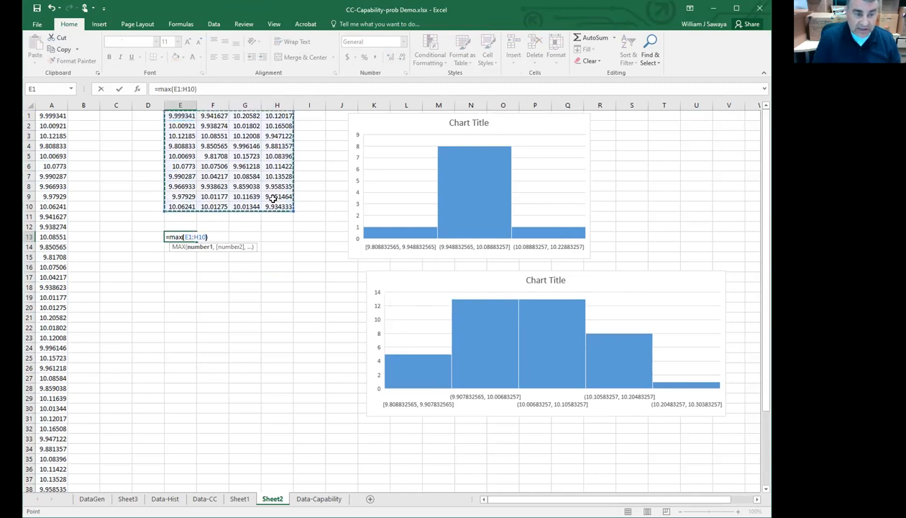
{"action": "key", "text": "Return"}
- Calculate the minimum of E1:H10 in cell E14 with the MIN function
{"action": "type", "text": "="}
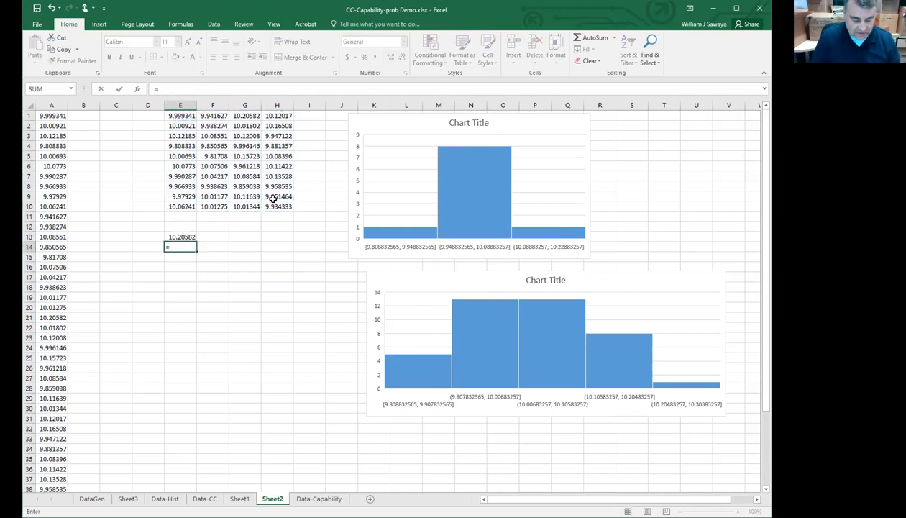
{"action": "type", "text": "min("}
{"action": "left_click", "coordinate": [191, 116]}
{"action": "left_click_drag", "start_coordinate": [192, 117], "coordinate": [269, 206]}
{"action": "key", "text": "Return"}
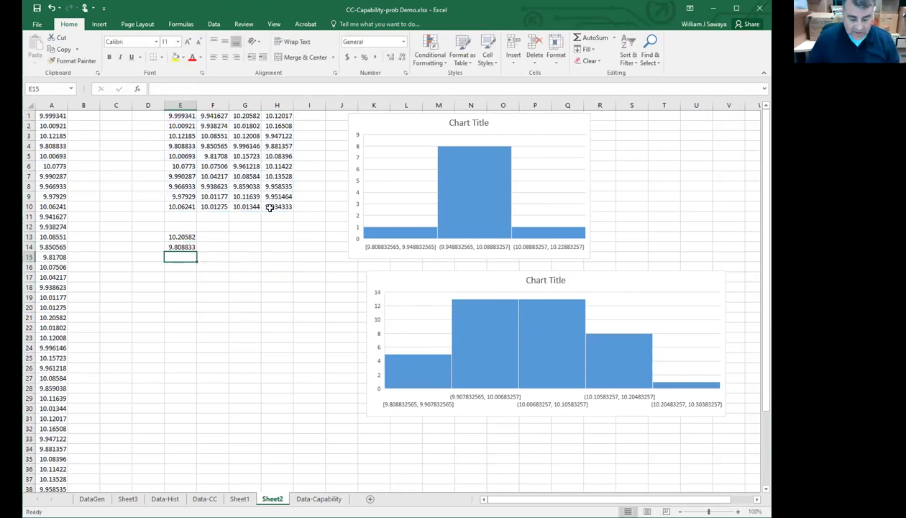
- Calculate the range in cell E15 with the formula =E13-E14
{"action": "type", "text": "="}
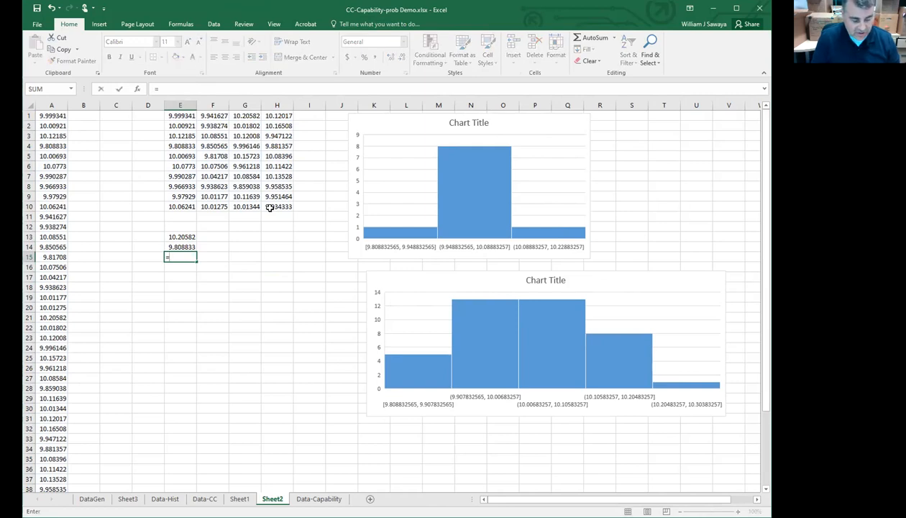
{"action": "left_click", "coordinate": [181, 237]}
{"action": "type", "text": "-"}
{"action": "left_click", "coordinate": [181, 246]}
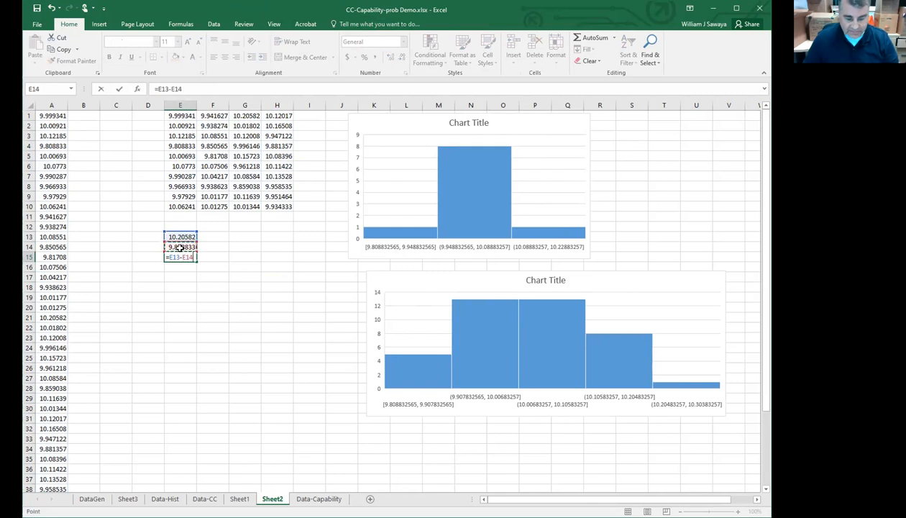
{"action": "key", "text": "Return"}
- Label the three statistics in D13:D15 as max, min and range
{"action": "left_click", "coordinate": [156, 234]}
{"action": "type", "text": "max"}
{"action": "key", "text": "Return"}
{"action": "type", "text": ","}
{"action": "type", "text": "min"}
{"action": "key", "text": "Return"}
{"action": "type", "text": "range"}
{"action": "key", "text": "Return"}
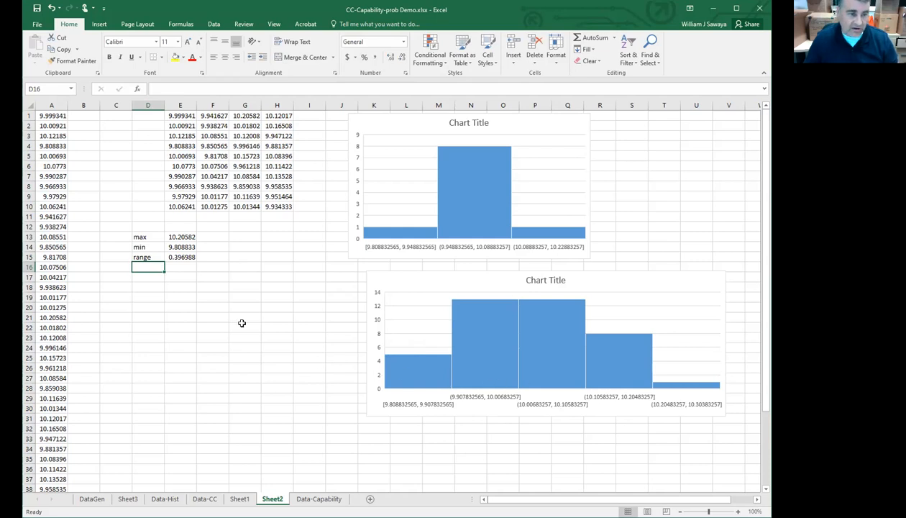
- Calculate the bin width in cell E16 by dividing the range in E15 by 6
{"action": "left_click", "coordinate": [180, 280]}
{"action": "left_click", "coordinate": [173, 265]}
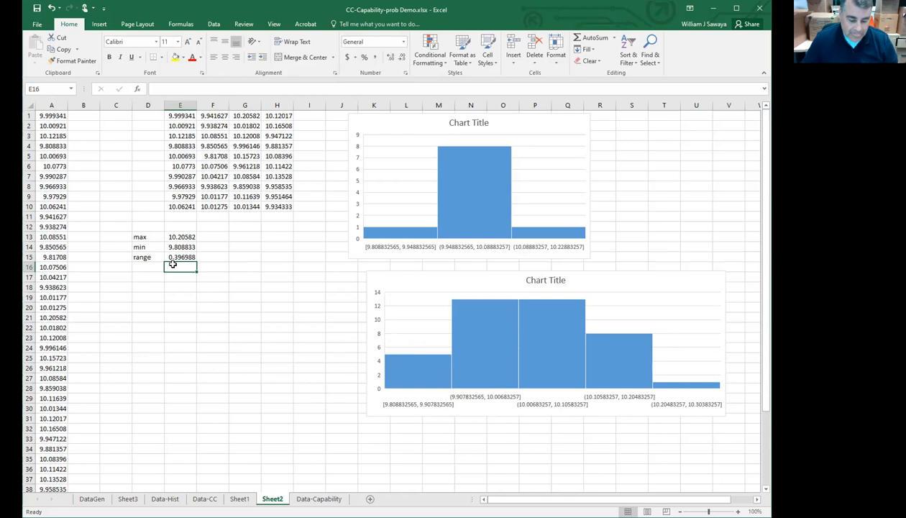
{"action": "type", "text": "="}
{"action": "left_click", "coordinate": [176, 257]}
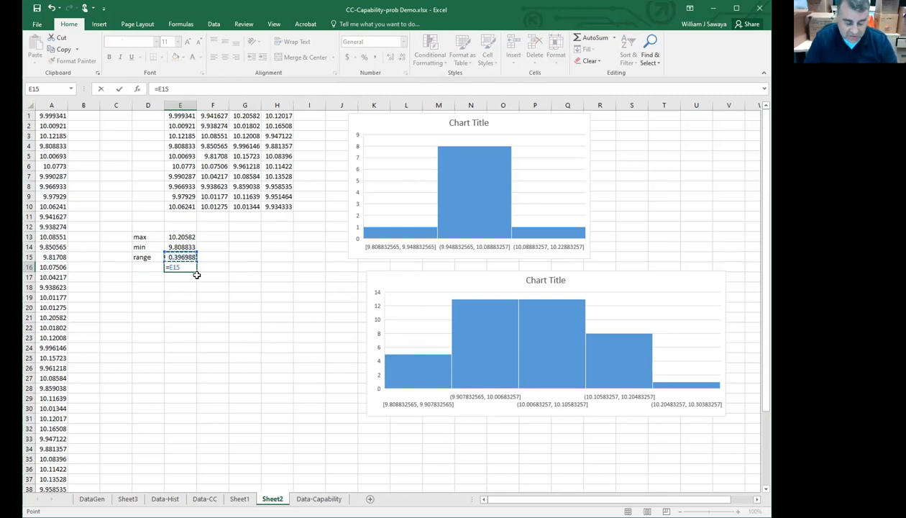
{"action": "type", "text": "/6"}
{"action": "key", "text": "Return"}
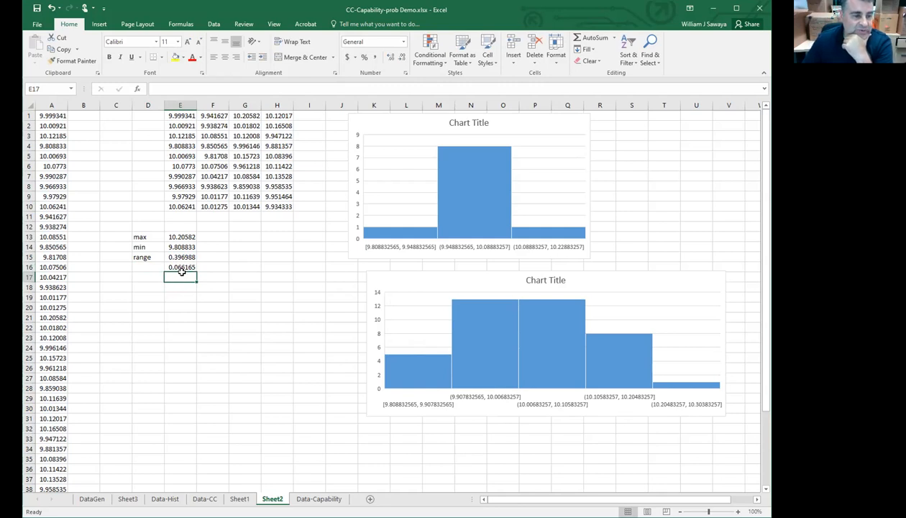
- Enter 9.908 in cell G13 as the first bin limit
{"action": "left_click", "coordinate": [230, 238]}
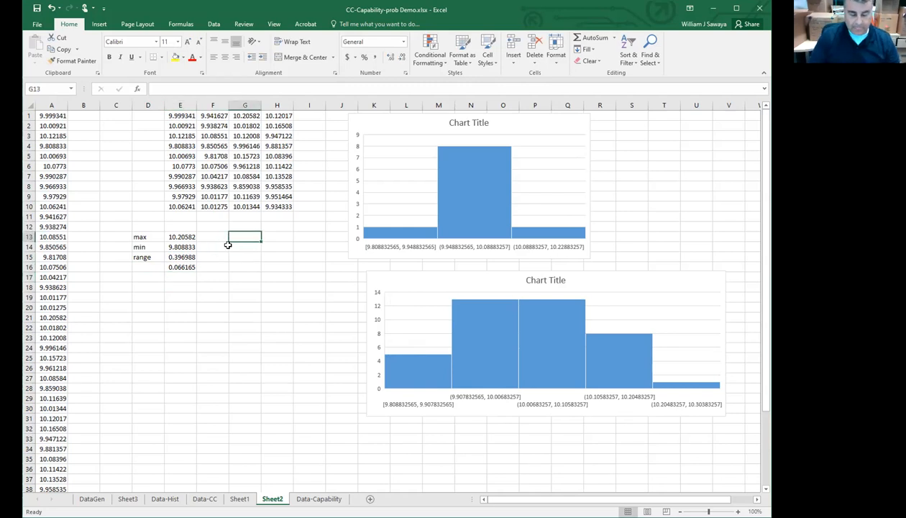
{"action": "type", "text": "1"}
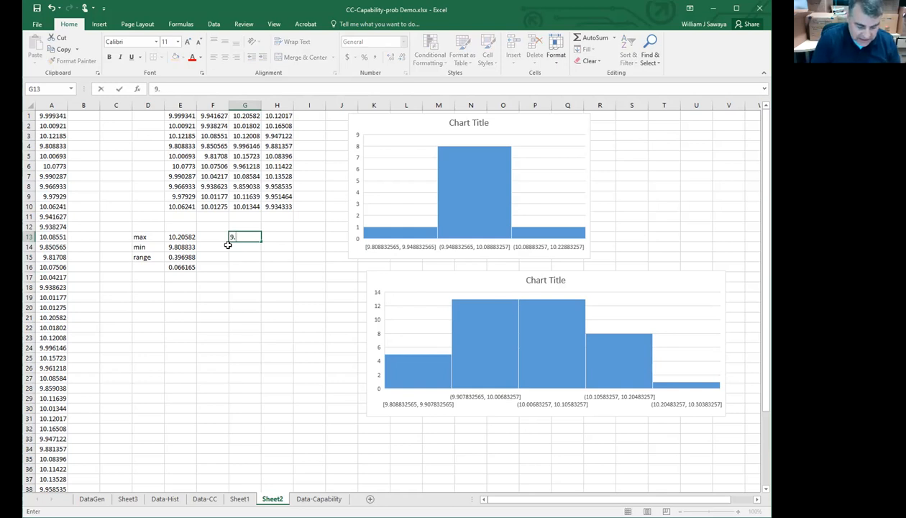
{"action": "key", "text": "Return"}
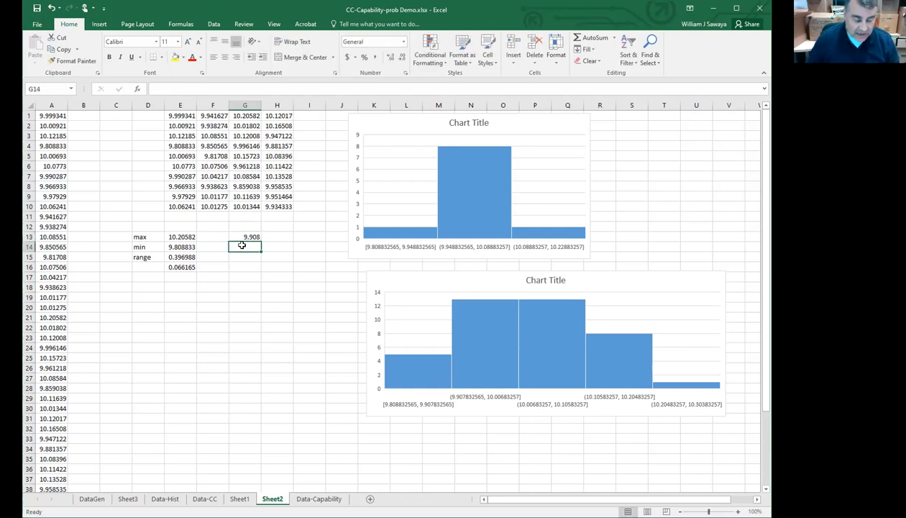
- Enter the formula =G13+0.066 in cell G14 for the second bin limit
{"action": "type", "text": "="}
{"action": "left_click", "coordinate": [247, 236]}
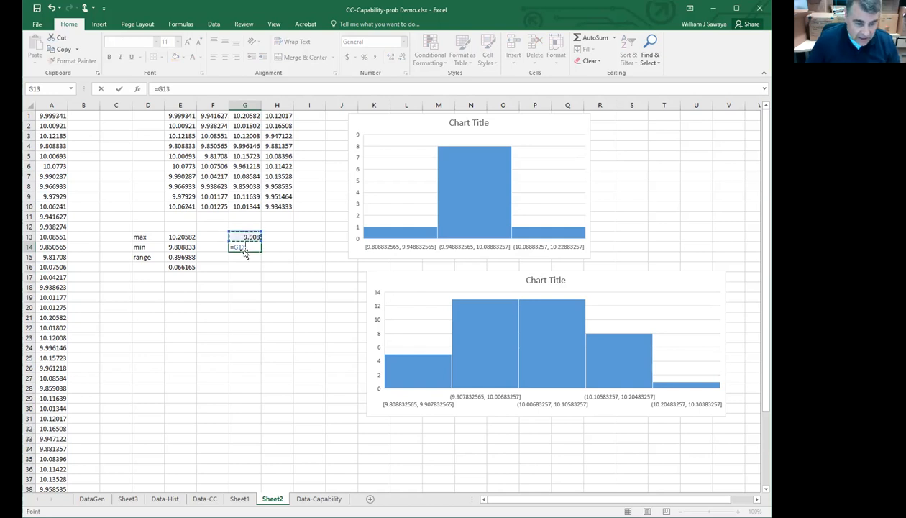
{"action": "type", "text": ":G130"}
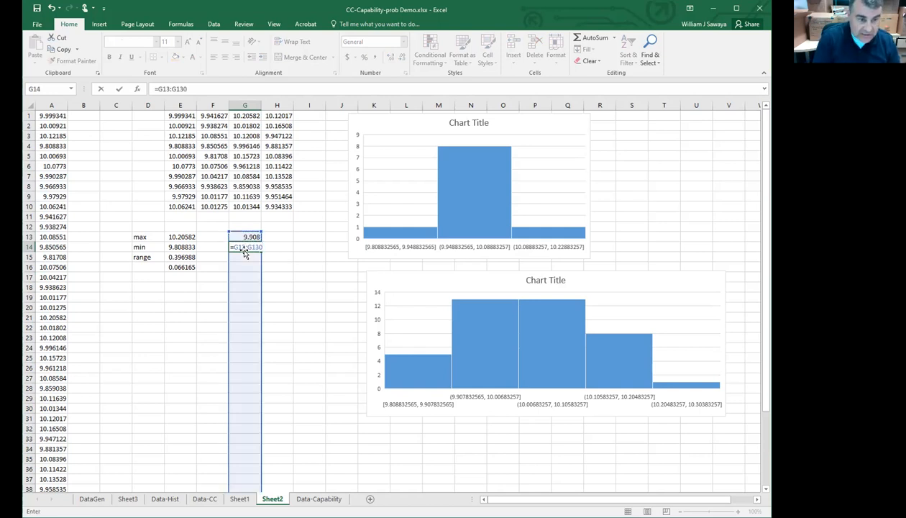
{"action": "type", "text": "6"}
{"action": "key", "text": "BackSpace"}
{"action": "key", "text": "BackSpace"}
{"action": "key", "text": "BackSpace"}
{"action": "key", "text": "BackSpace"}
{"action": "key", "text": "BackSpace"}
{"action": "key", "text": "BackSpace"}
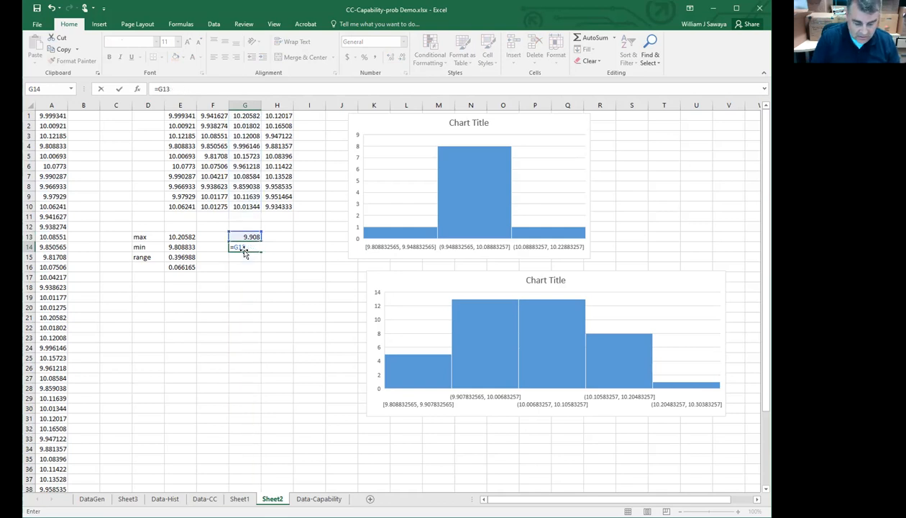
{"action": "type", "text": "+0"}
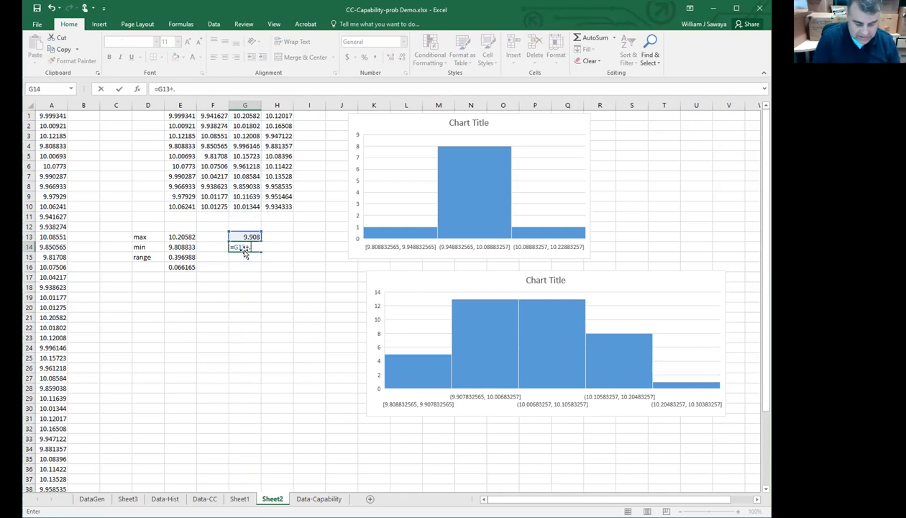
{"action": "type", "text": "66"}
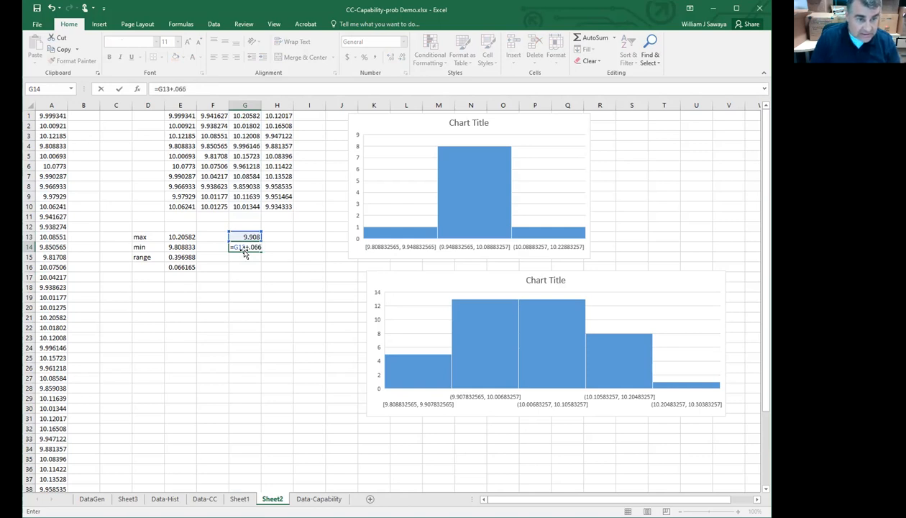
{"action": "key", "text": "Return"}
- Fill the G14 formula down to G19 and clear the surplus value in G19, leaving bin limits in G13:G18
{"action": "left_click", "coordinate": [257, 248]}
{"action": "left_click_drag", "start_coordinate": [256, 277], "coordinate": [253, 298]}
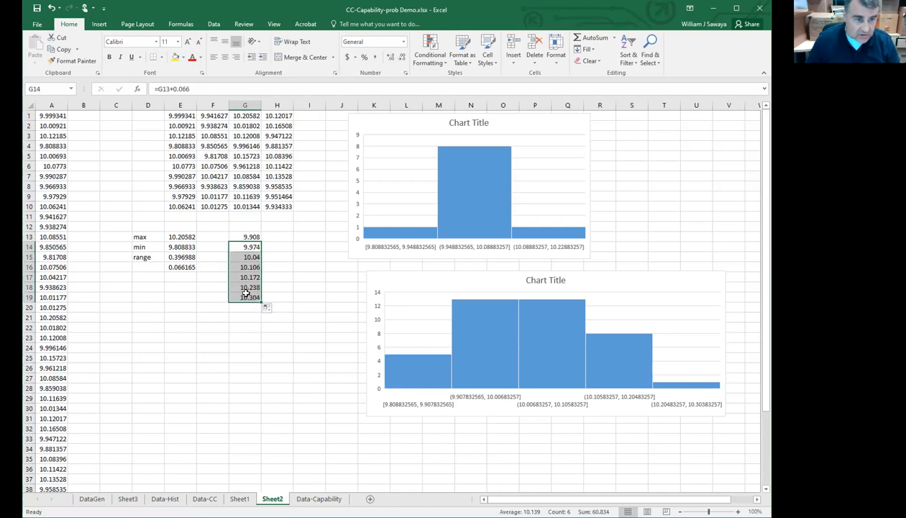
{"action": "left_click", "coordinate": [249, 297]}
{"action": "key", "text": "Delete"}
{"action": "left_click", "coordinate": [250, 325]}
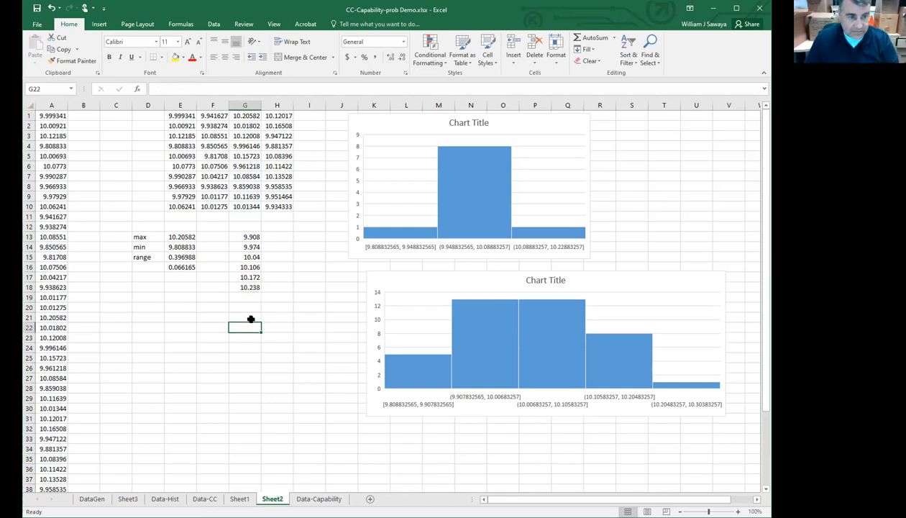
- Open the list of available Excel add-ins, check the Analysis ToolPak entry, and close the list
{"action": "left_click", "coordinate": [246, 237]}
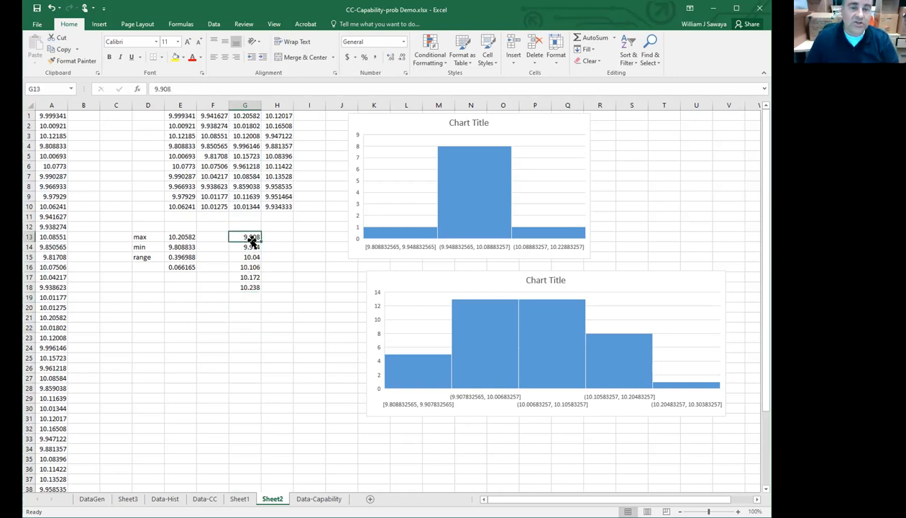
{"action": "left_click", "coordinate": [214, 26]}
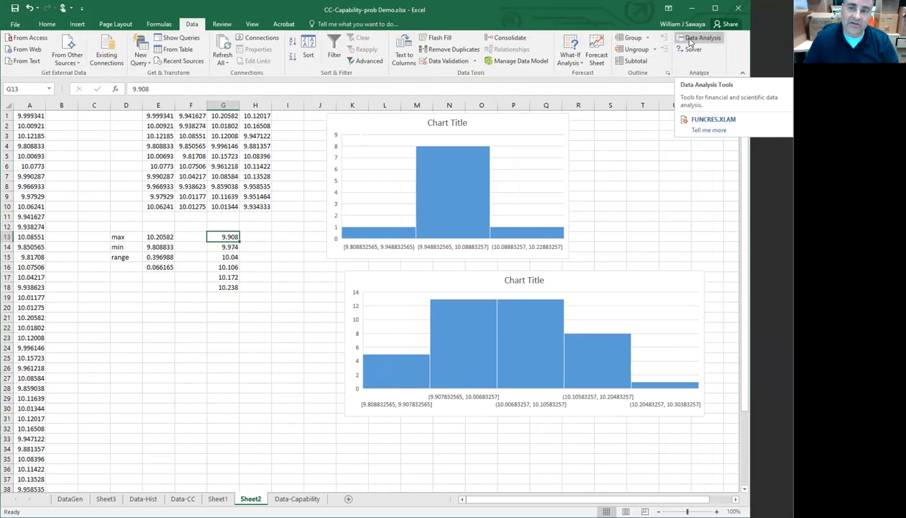
{"action": "left_click", "coordinate": [15, 24]}
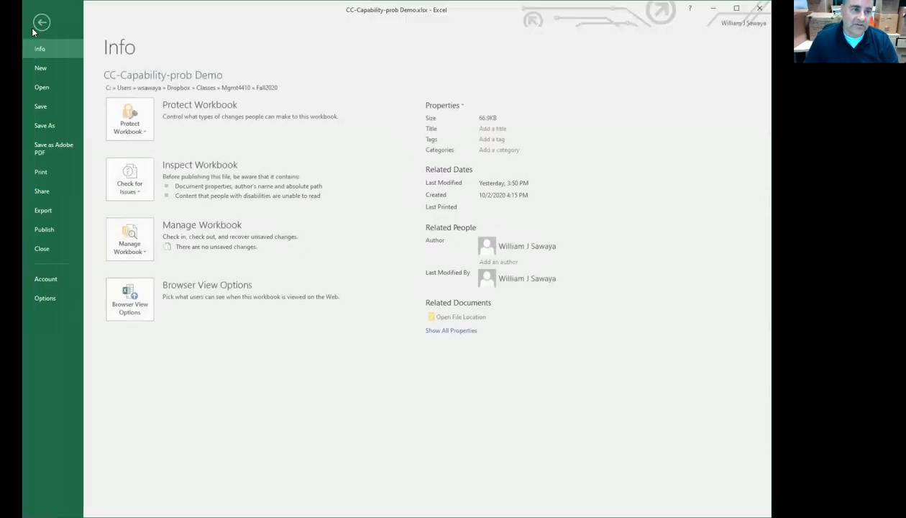
{"action": "left_click", "coordinate": [46, 297]}
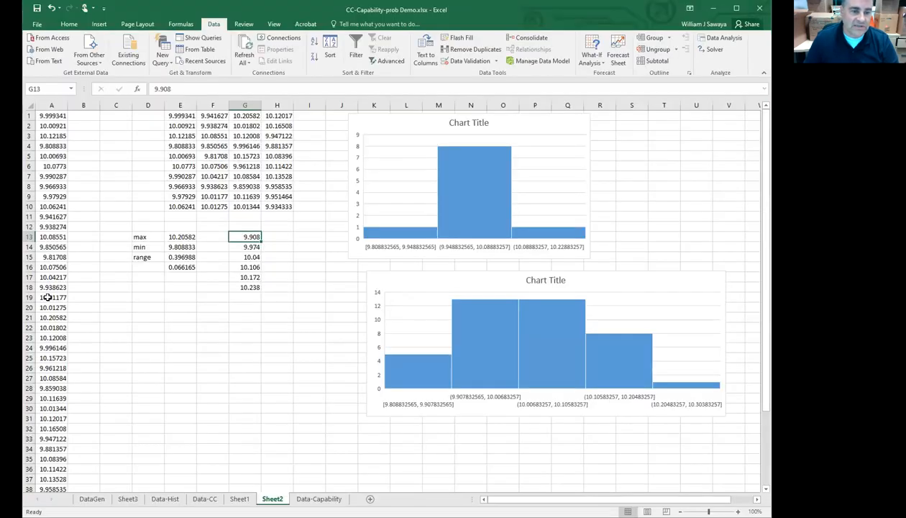
{"action": "left_click", "coordinate": [287, 228]}
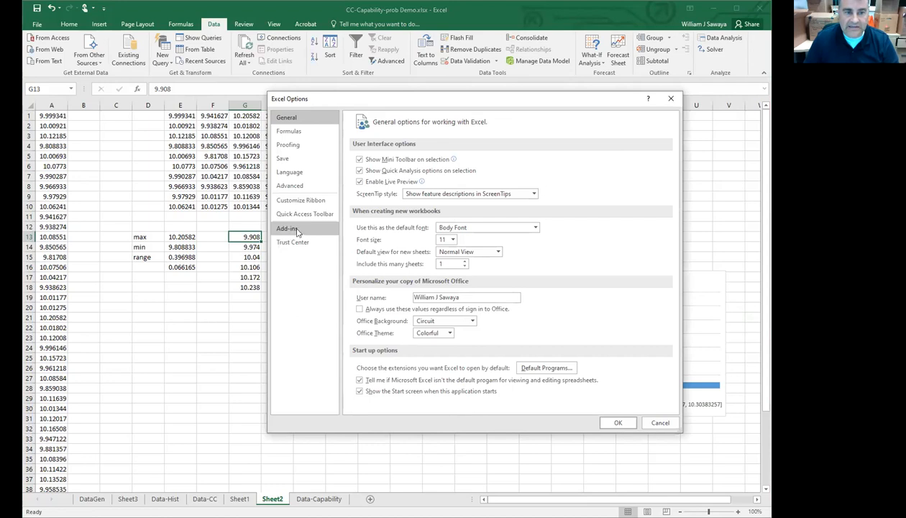
{"action": "left_click", "coordinate": [479, 403]}
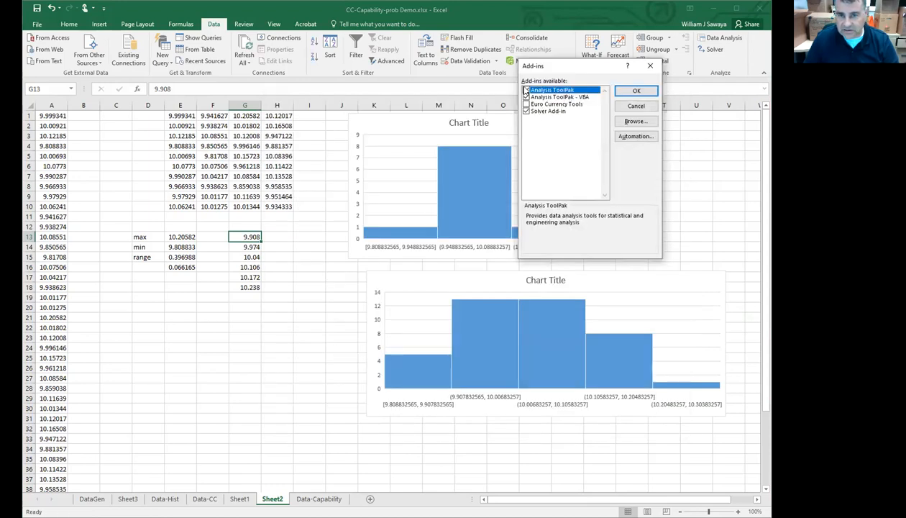
{"action": "left_click", "coordinate": [649, 66]}
- Run the Histogram analysis tool with input range E1:H10 and bin range G13:G18, outputting to a new worksheet
{"action": "left_click", "coordinate": [704, 38]}
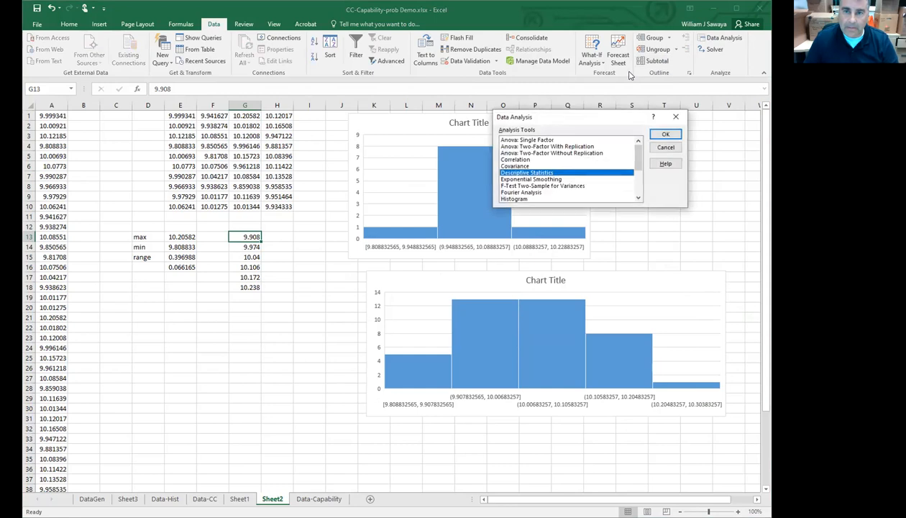
{"action": "left_click", "coordinate": [514, 198]}
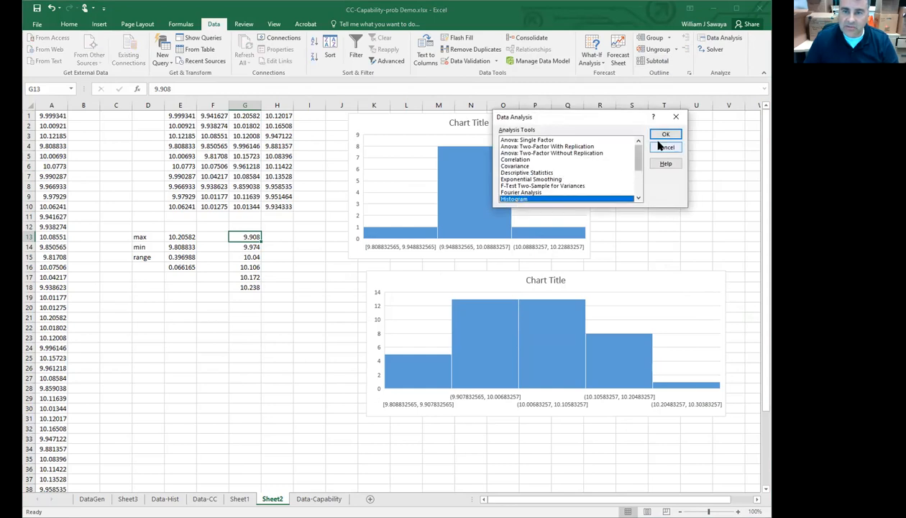
{"action": "key", "text": "Return"}
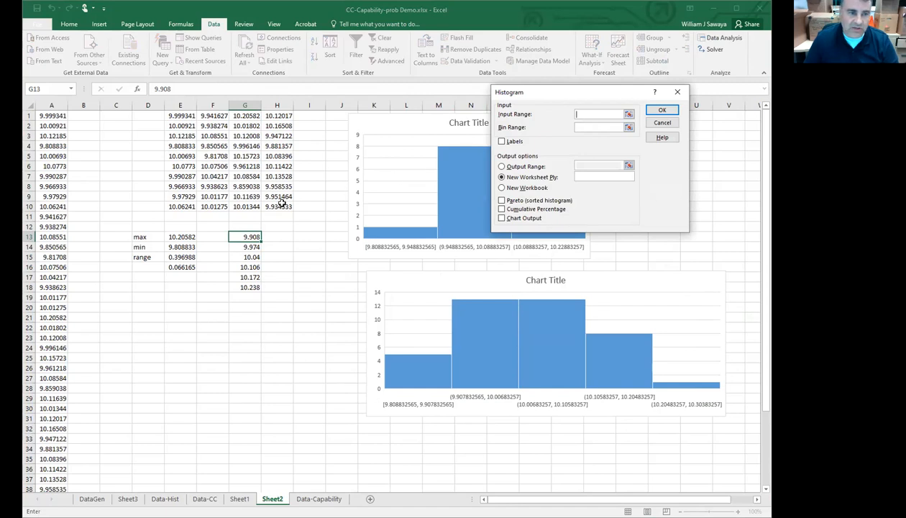
{"action": "left_click", "coordinate": [598, 126]}
{"action": "left_click", "coordinate": [239, 236]}
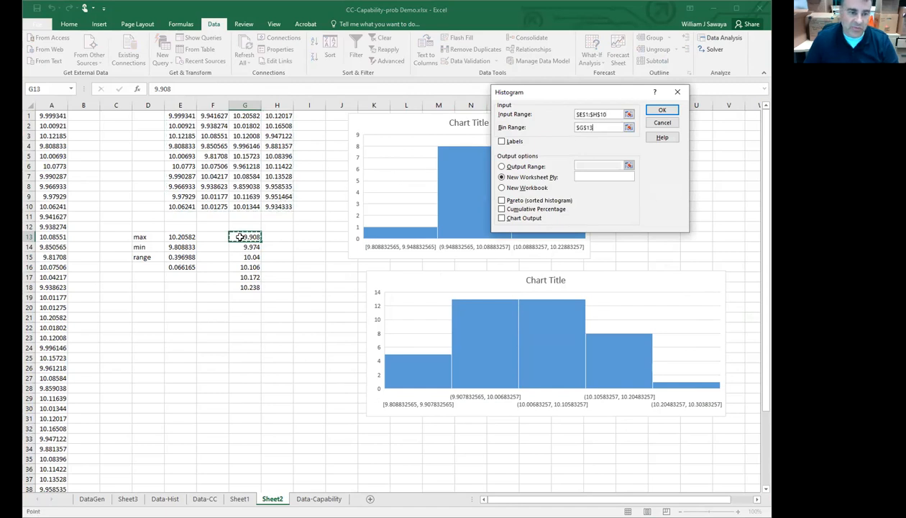
{"action": "left_click_drag", "start_coordinate": [240, 237], "coordinate": [242, 286]}
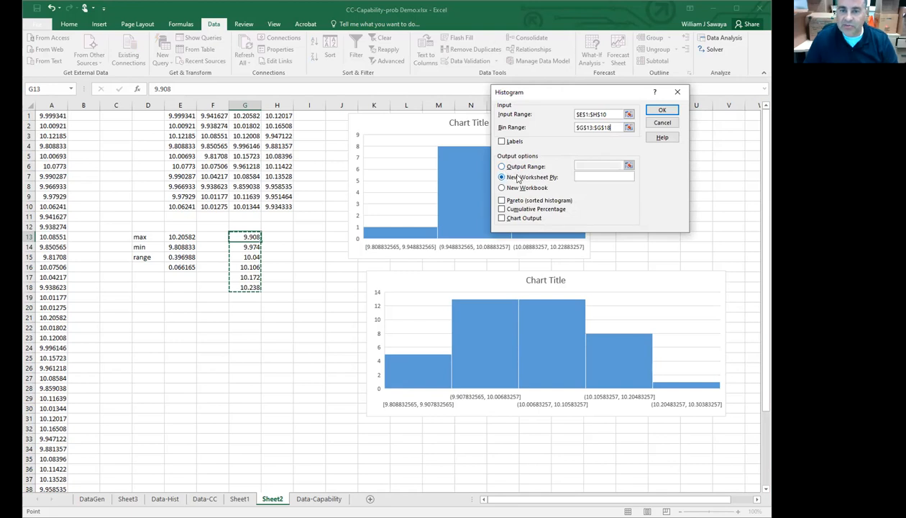
{"action": "left_click", "coordinate": [658, 109]}
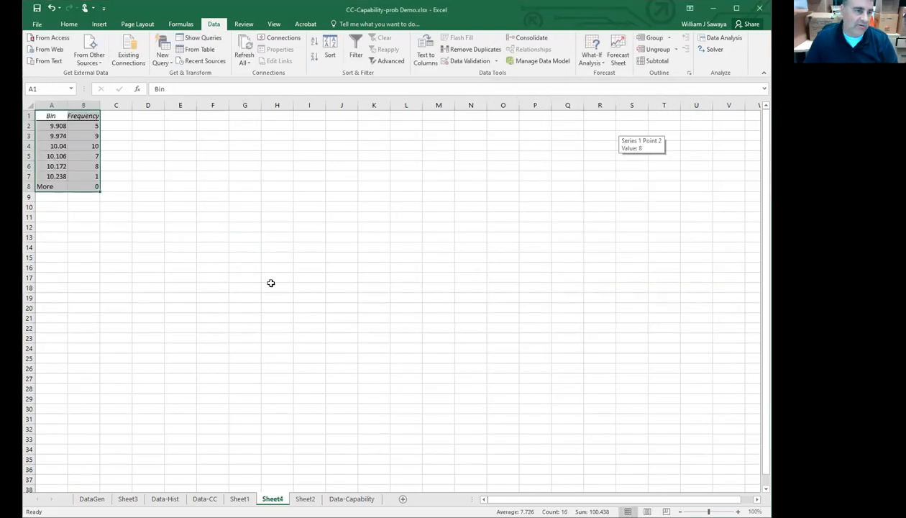
- Clear the More row in A8:B8 of the bin and frequency table
{"action": "left_click", "coordinate": [102, 234]}
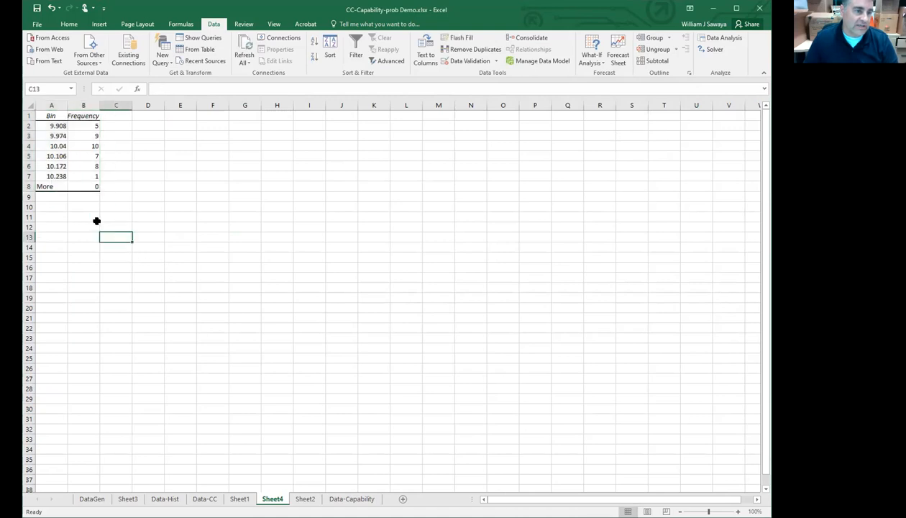
{"action": "left_click", "coordinate": [47, 185]}
{"action": "left_click_drag", "start_coordinate": [47, 185], "coordinate": [83, 188]}
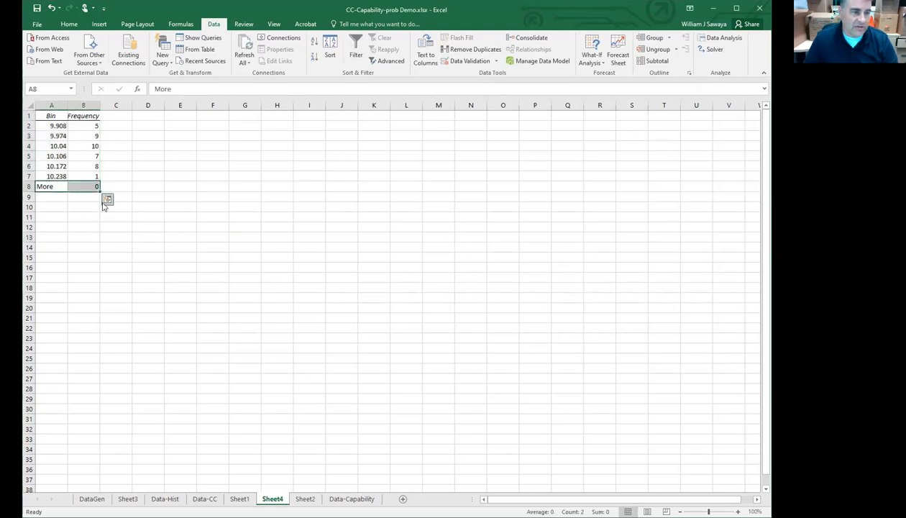
{"action": "key", "text": "Delete"}
{"action": "left_click", "coordinate": [106, 187]}
- Copy the bin and frequency table A1:B7 from Sheet4 to Sheet2, starting at cell D22
{"action": "left_click_drag", "start_coordinate": [50, 116], "coordinate": [84, 178]}
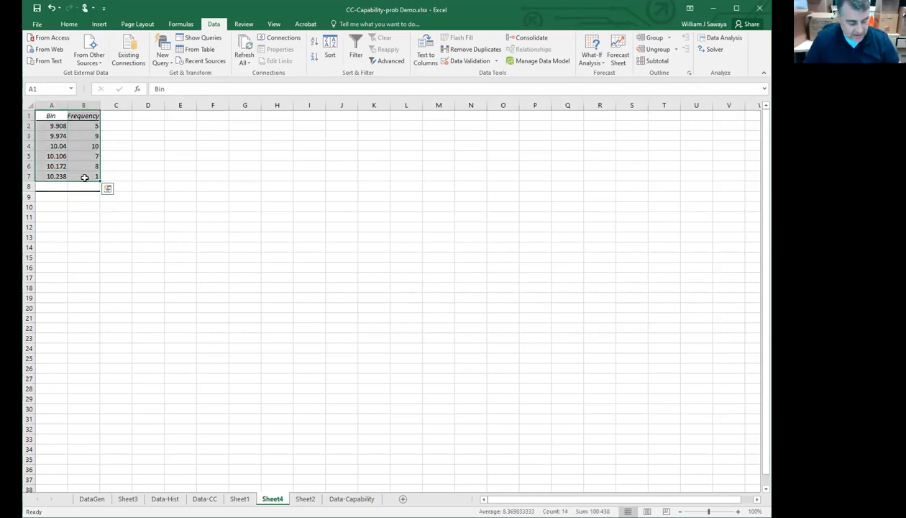
{"action": "key", "text": "ctrl+c"}
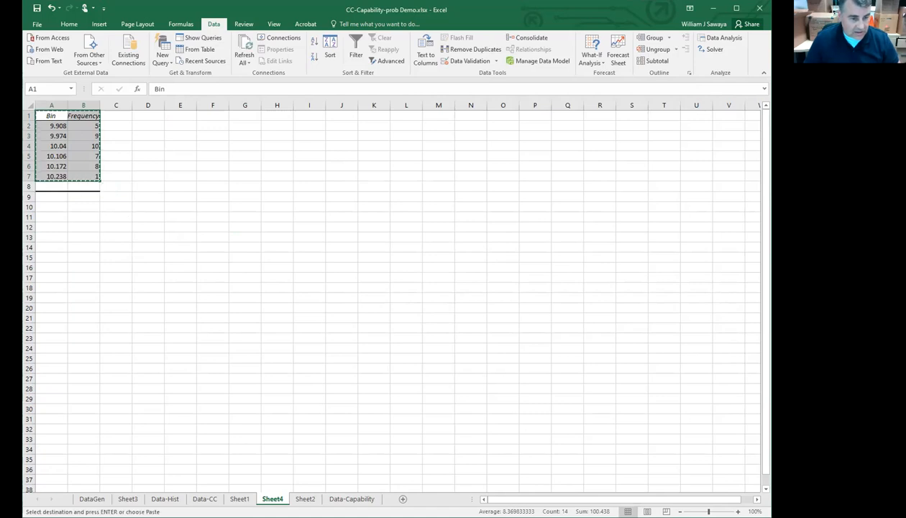
{"action": "left_click", "coordinate": [240, 498]}
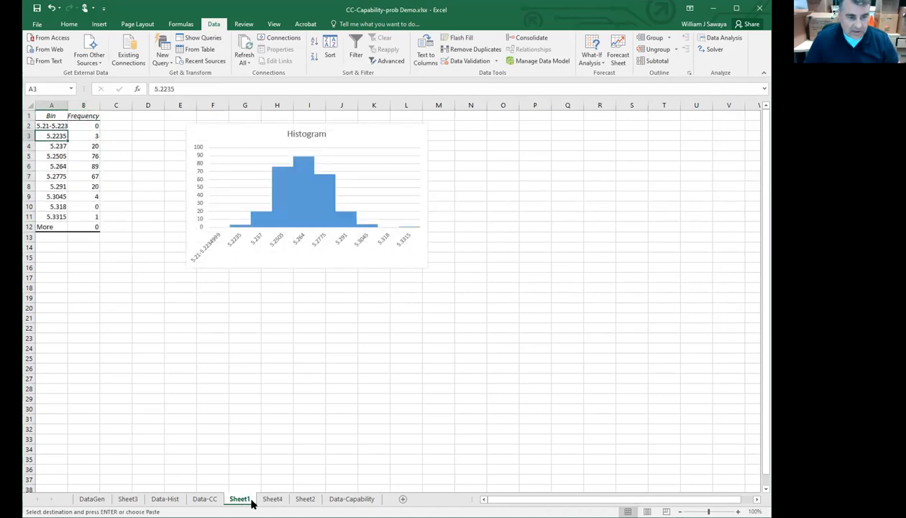
{"action": "left_click", "coordinate": [305, 498]}
{"action": "left_click", "coordinate": [139, 326]}
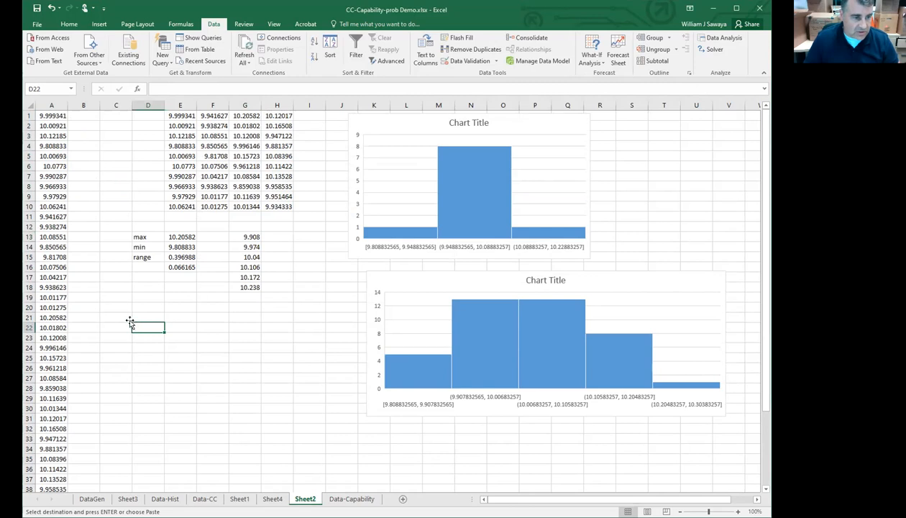
{"action": "key", "text": "Return"}
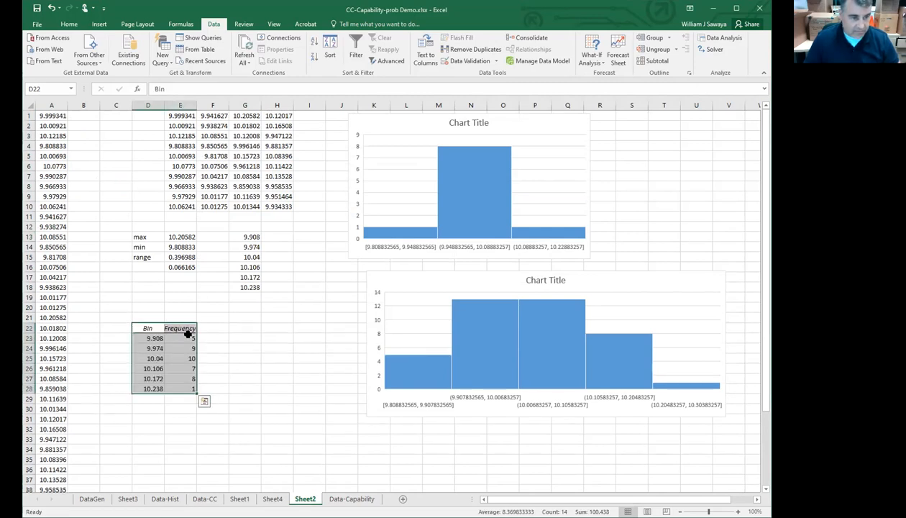
- Insert a clustered column chart of the table in D22:E28, with the bins as category labels and Frequency as the series
{"action": "left_click", "coordinate": [232, 339]}
{"action": "left_click_drag", "start_coordinate": [140, 325], "coordinate": [185, 388]}
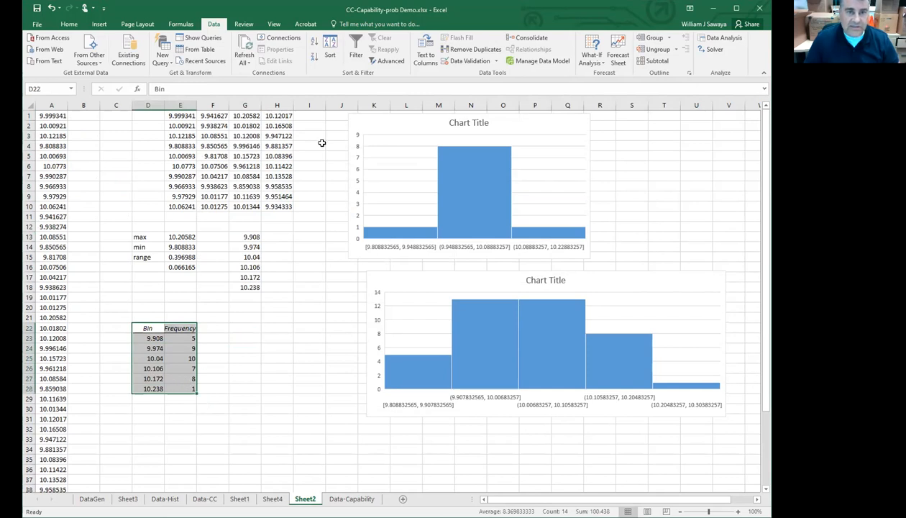
{"action": "left_click", "coordinate": [99, 25]}
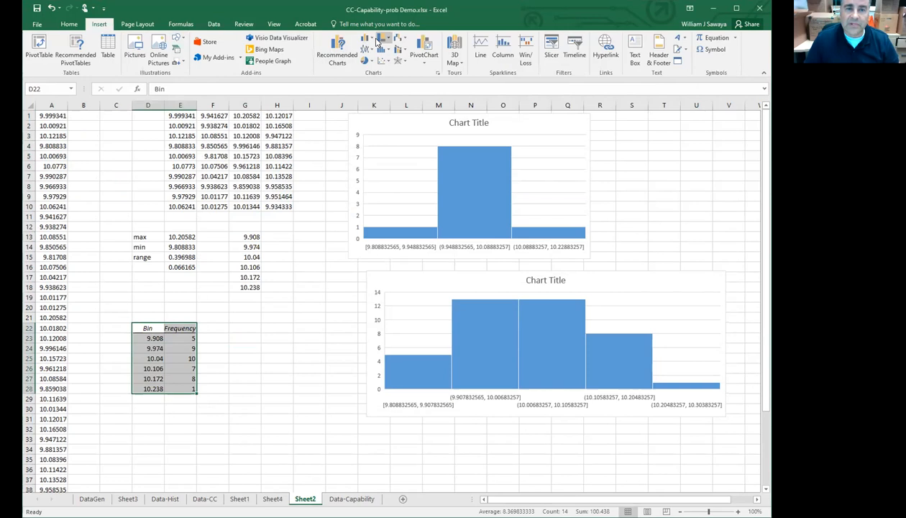
{"action": "left_click", "coordinate": [367, 38]}
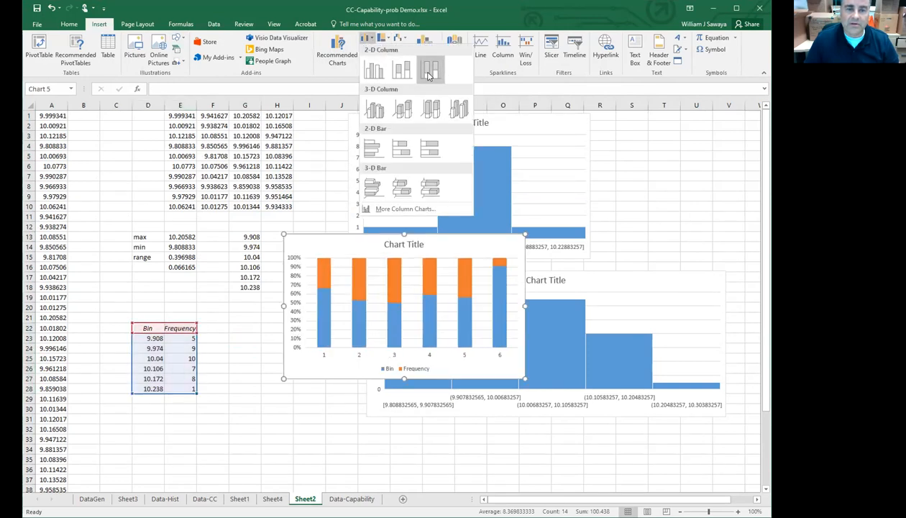
{"action": "left_click", "coordinate": [403, 209]}
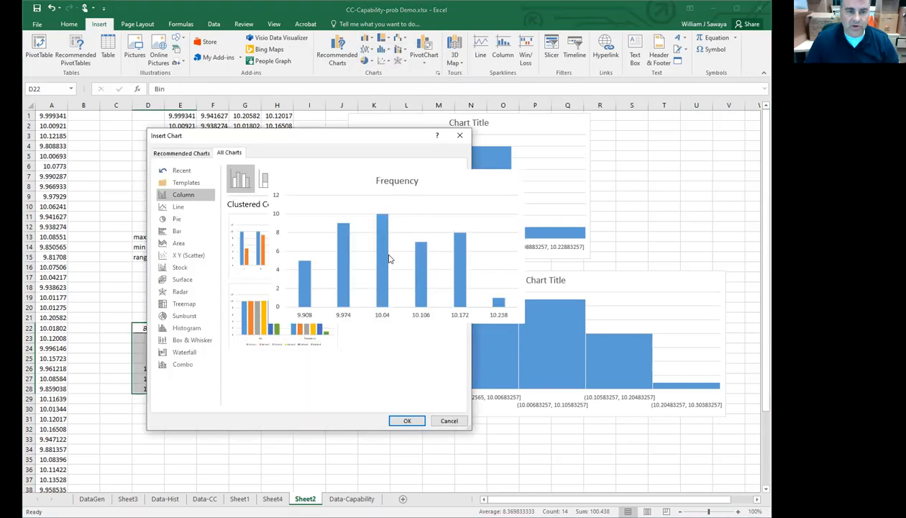
{"action": "key", "text": "Return"}
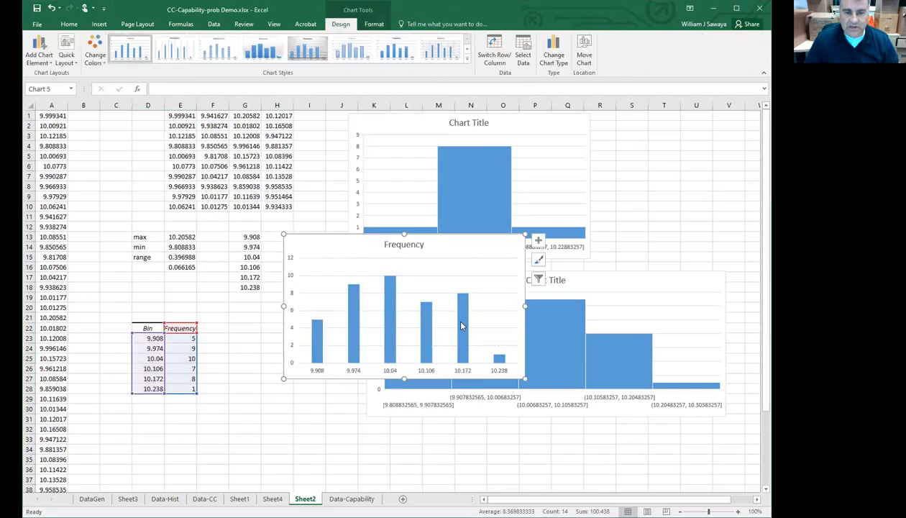
- Set the gap width of the Frequency series to 0% so the columns touch
{"action": "right_click", "coordinate": [462, 326]}
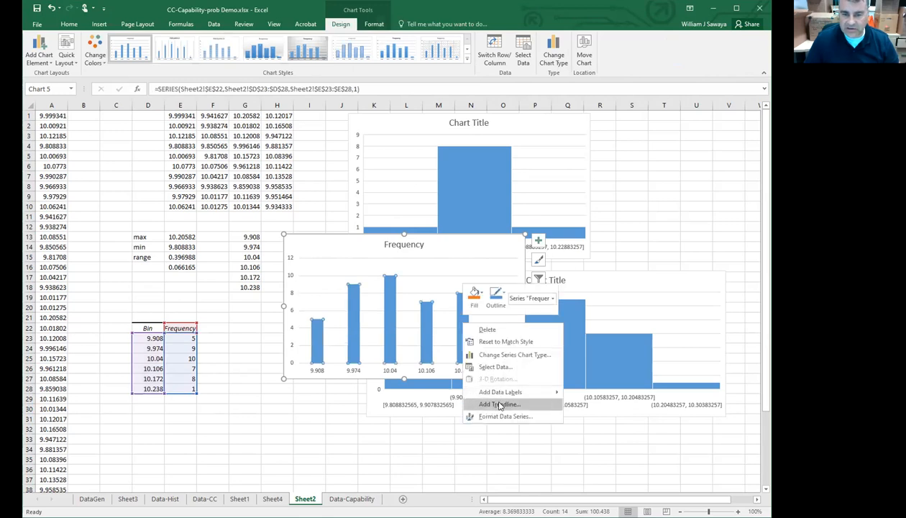
{"action": "left_click", "coordinate": [503, 416]}
{"action": "left_click_drag", "start_coordinate": [694, 229], "coordinate": [666, 230]}
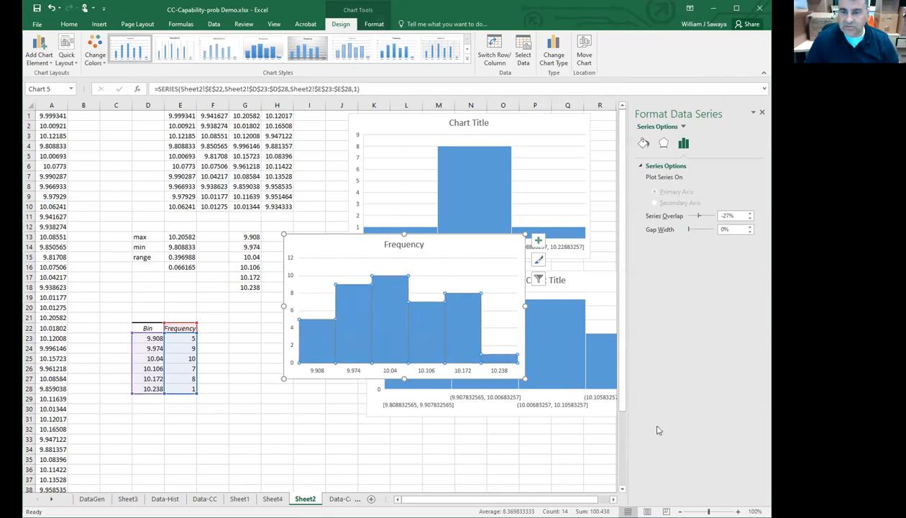
{"action": "left_click", "coordinate": [315, 450]}
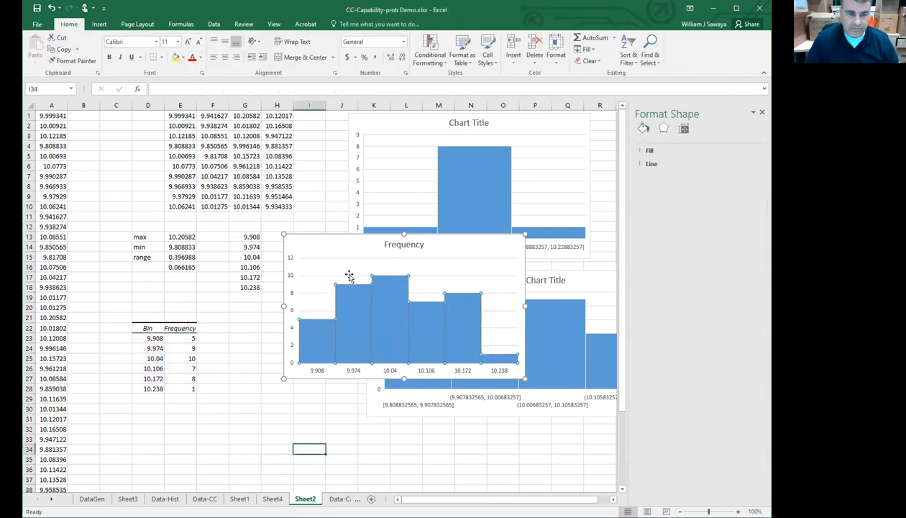
- Move the Frequency chart below the second histogram and enlarge it to nearly the same width
{"action": "left_click_drag", "start_coordinate": [327, 250], "coordinate": [263, 384]}
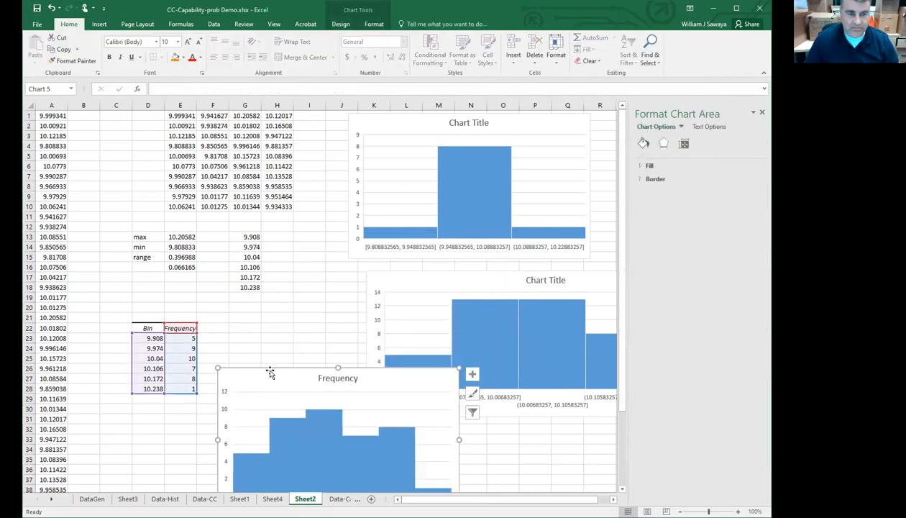
{"action": "scroll", "coordinate": [312, 362], "scroll_direction": "down", "scroll_amount": 7}
{"action": "left_click_drag", "start_coordinate": [290, 181], "coordinate": [436, 250]}
{"action": "left_click_drag", "start_coordinate": [604, 384], "coordinate": [582, 385]}
{"action": "scroll", "coordinate": [243, 460], "scroll_direction": "up", "scroll_amount": 3}
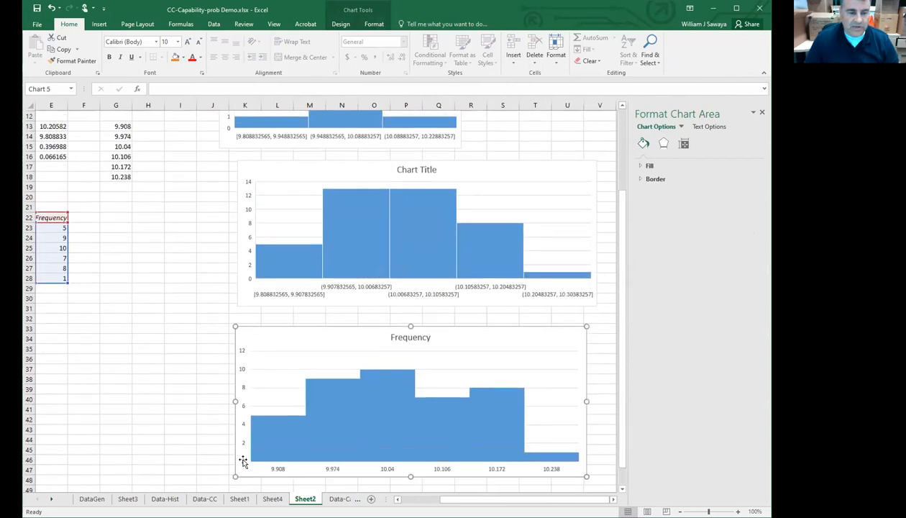
{"action": "scroll", "coordinate": [243, 460], "scroll_direction": "up", "scroll_amount": 1}
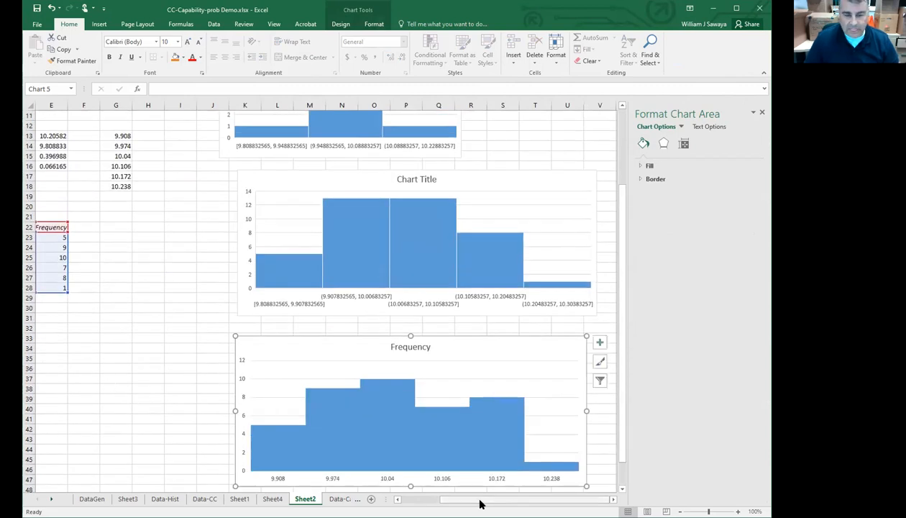
- Relabel the first bin of the frequency table, in cell D23, as the range [9.908, 9.974]
{"action": "left_click_drag", "start_coordinate": [481, 502], "coordinate": [417, 499]}
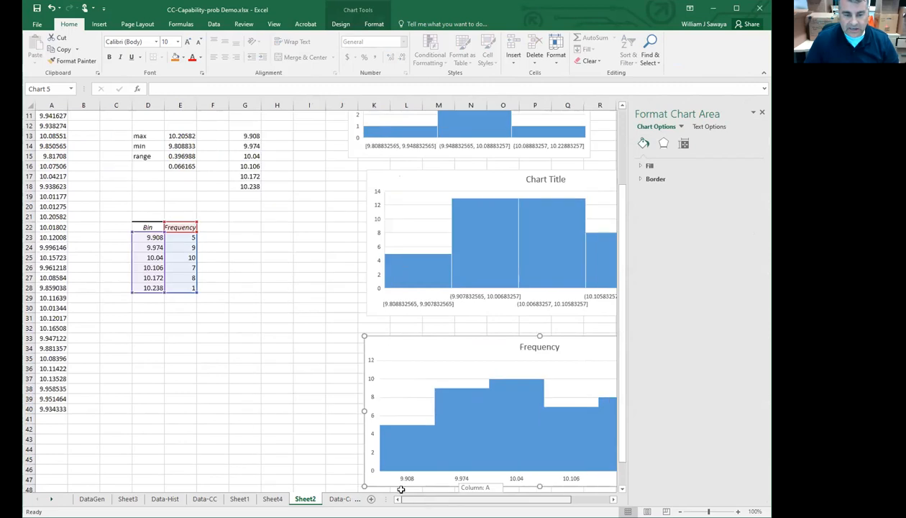
{"action": "left_click", "coordinate": [143, 237]}
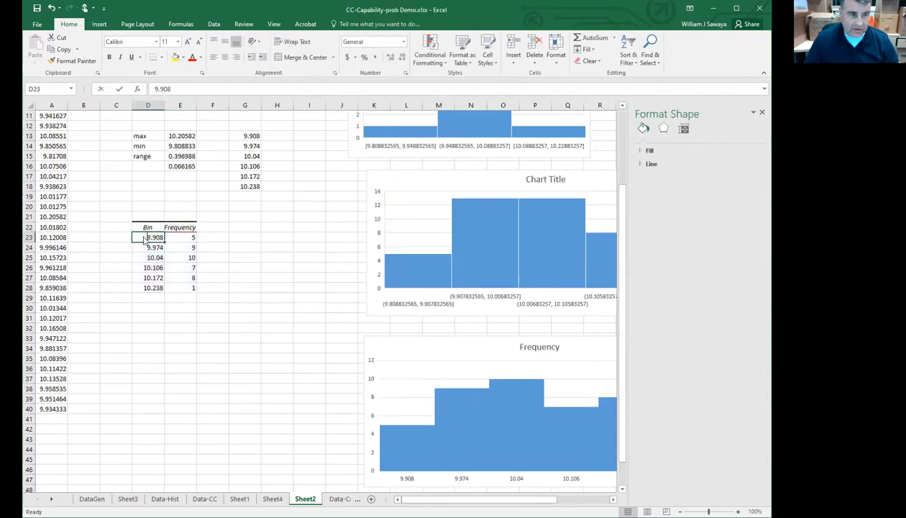
{"action": "double_click", "coordinate": [144, 237]}
{"action": "type", "text": "[9.908"}
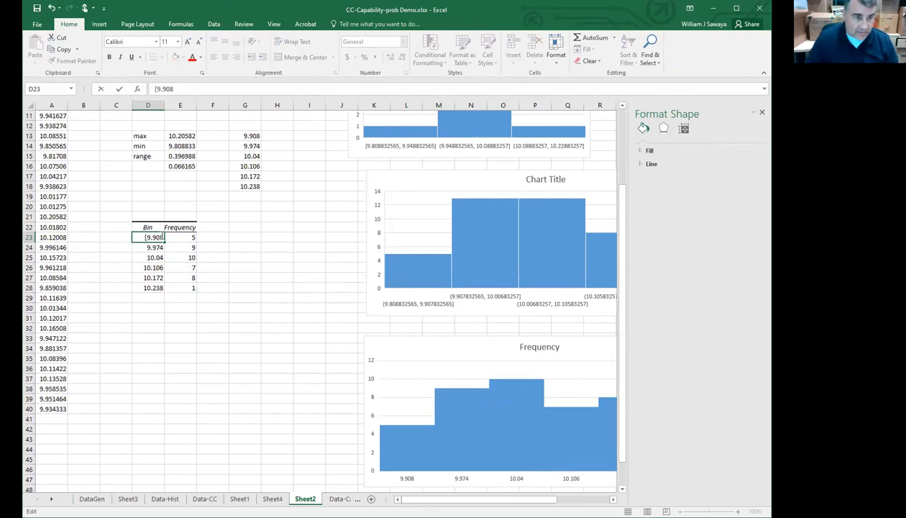
{"action": "type", "text": ","}
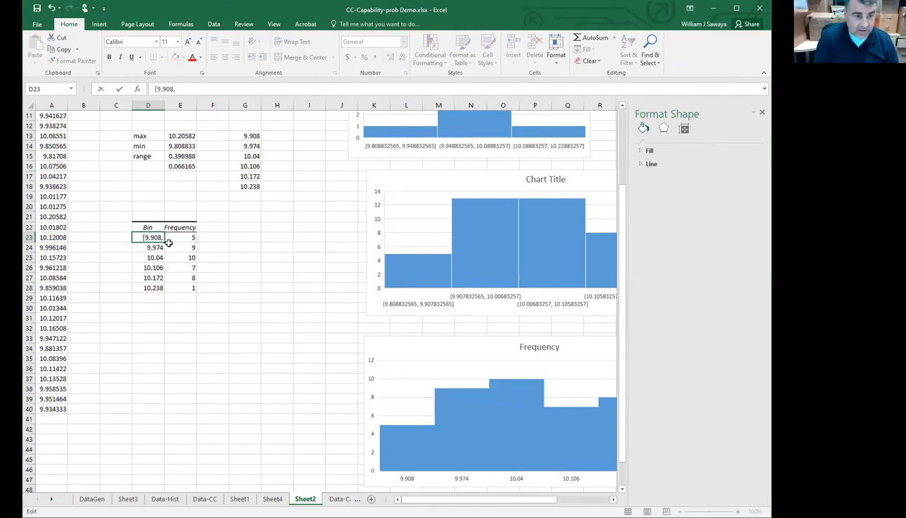
{"action": "type", "text": " 9.974"}
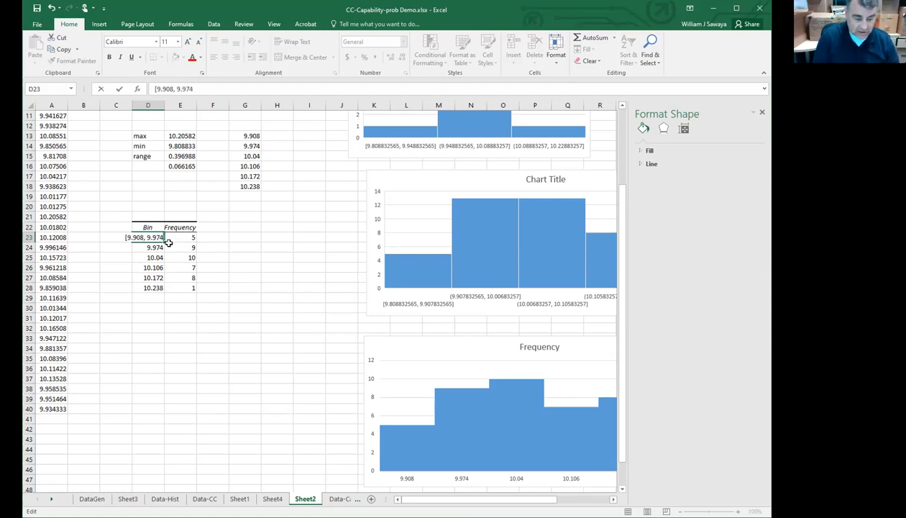
{"action": "type", "text": "]"}
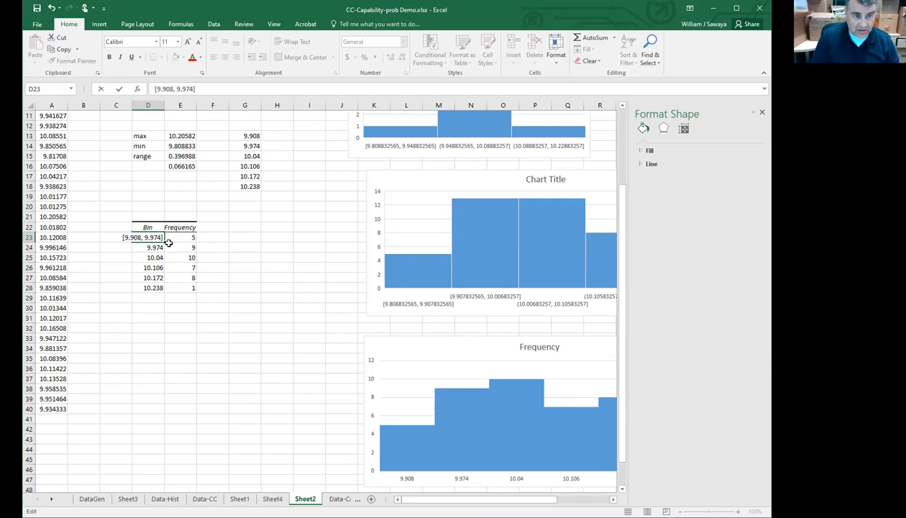
{"action": "key", "text": "Return"}
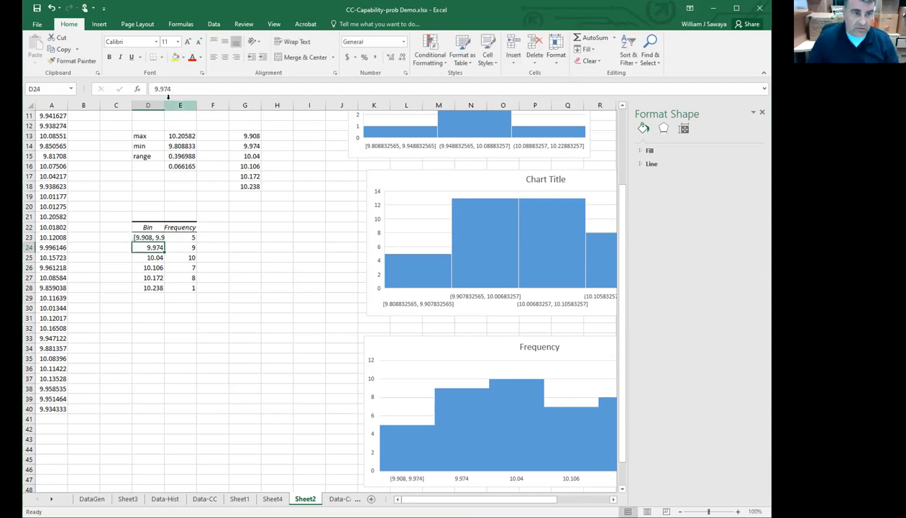
- Relabel the second bin in cell D24 as the range (9.974,10.04], and close the Format Shape pane
{"action": "left_click", "coordinate": [156, 89]}
{"action": "type", "text": "["}
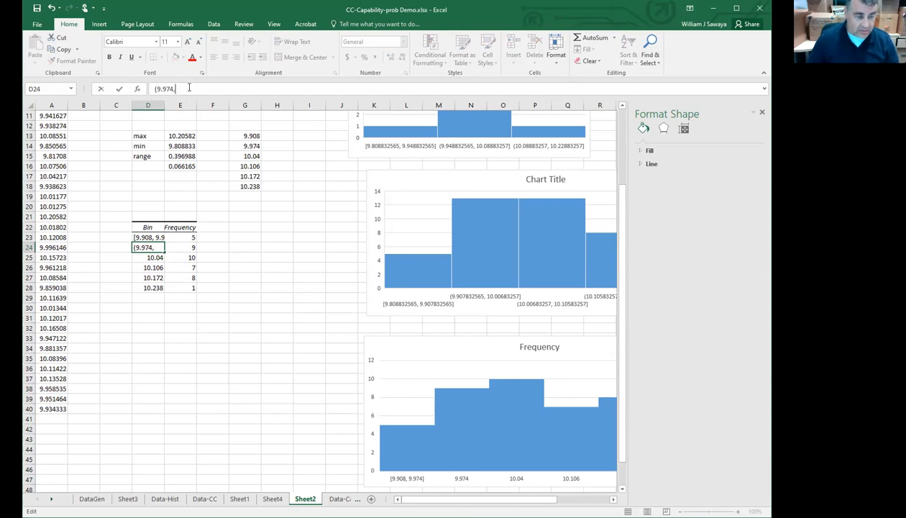
{"action": "type", "text": "10.0"}
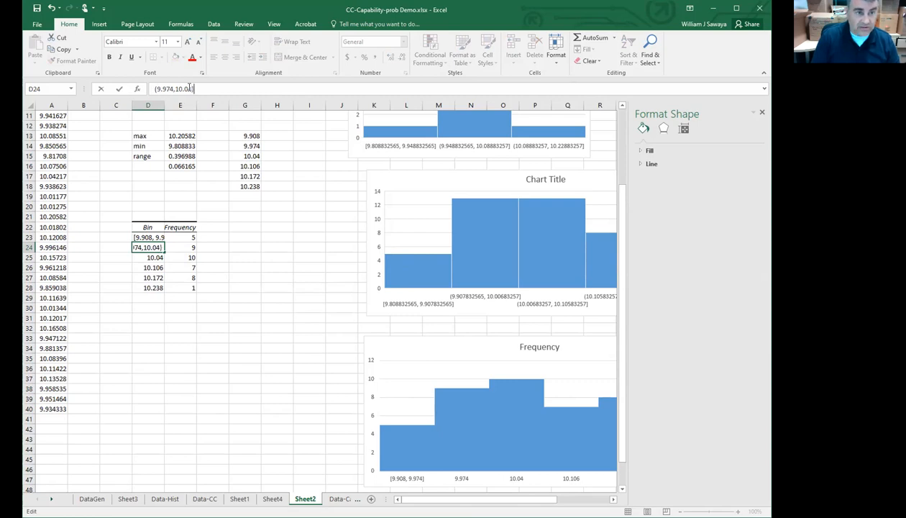
{"action": "type", "text": "4]"}
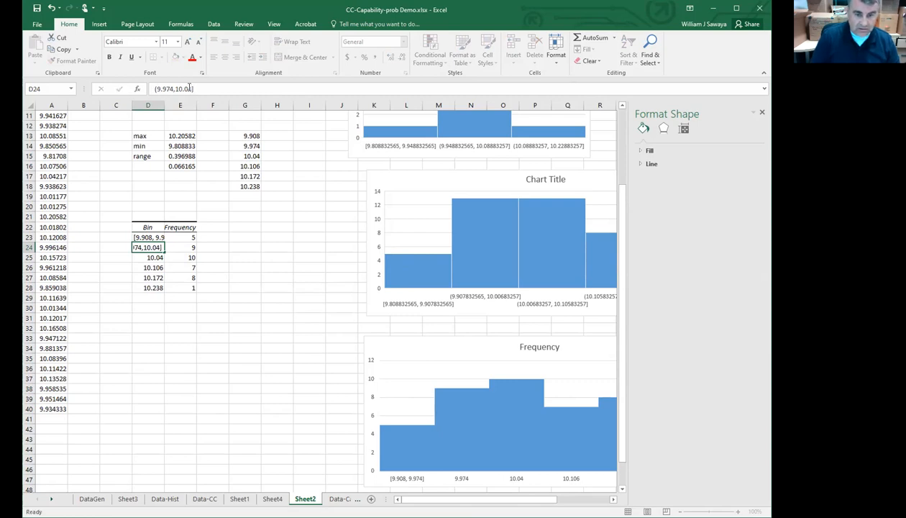
{"action": "key", "text": "Return"}
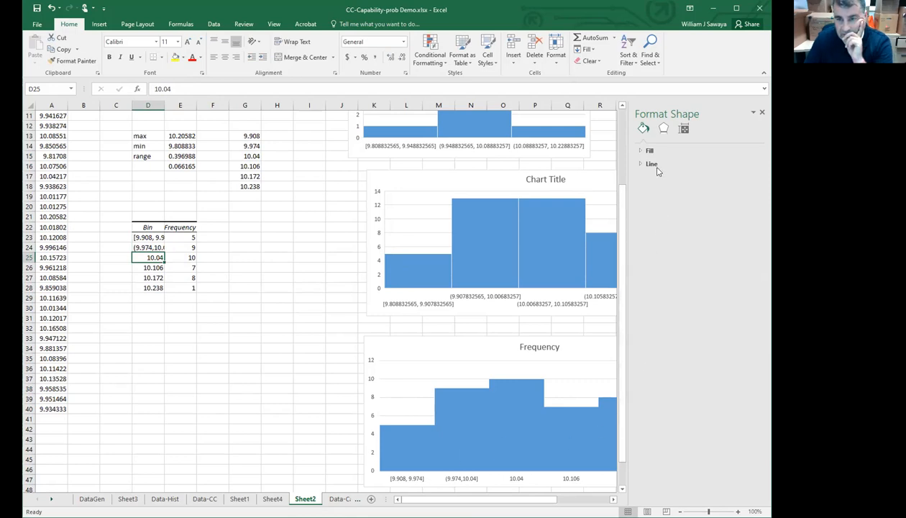
{"action": "left_click", "coordinate": [755, 115]}
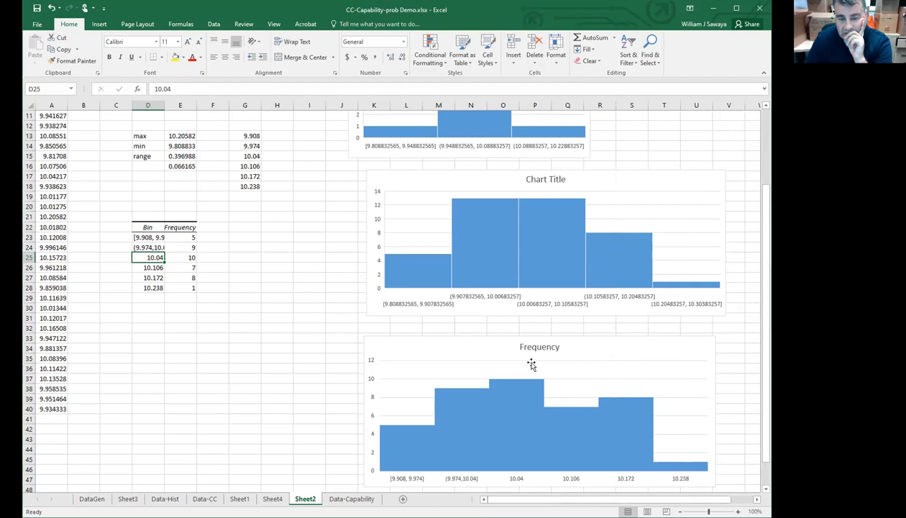
- Examine the individual bin columns of the first two histograms to compare their shapes
{"action": "scroll", "coordinate": [542, 319], "scroll_direction": "up", "scroll_amount": 4}
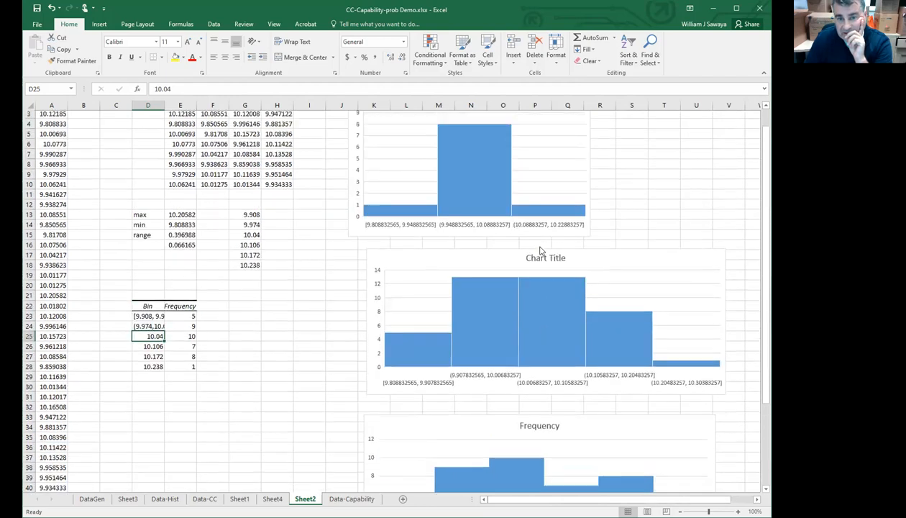
{"action": "left_click", "coordinate": [355, 124]}
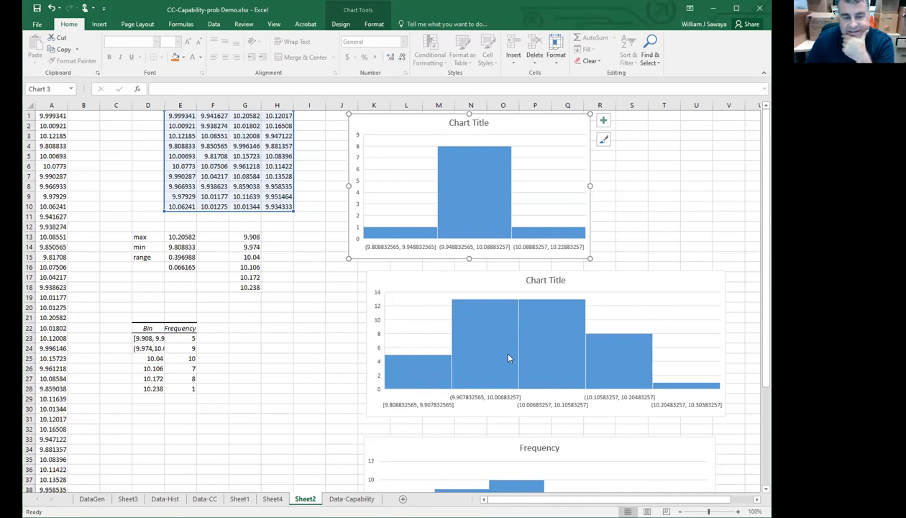
{"action": "left_click", "coordinate": [394, 351]}
{"action": "left_click", "coordinate": [489, 341]}
{"action": "left_click", "coordinate": [553, 337]}
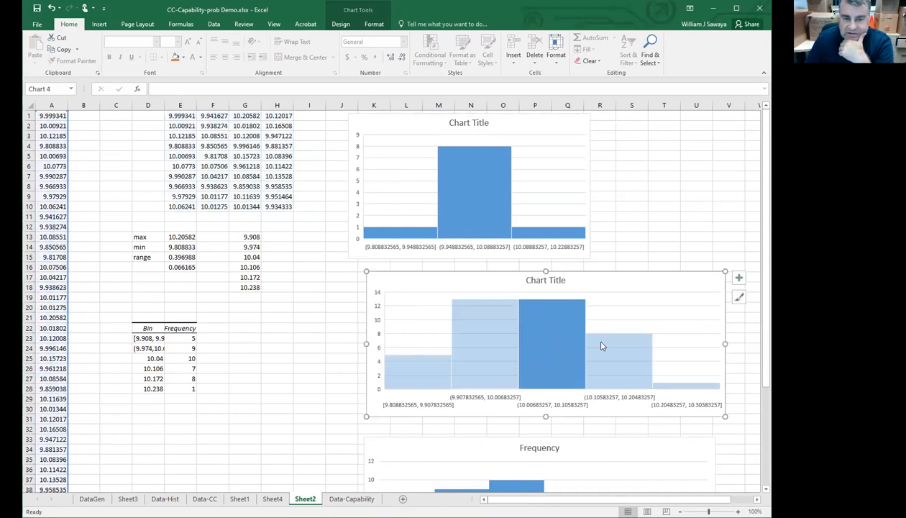
{"action": "left_click", "coordinate": [604, 338]}
{"action": "left_click", "coordinate": [669, 386]}
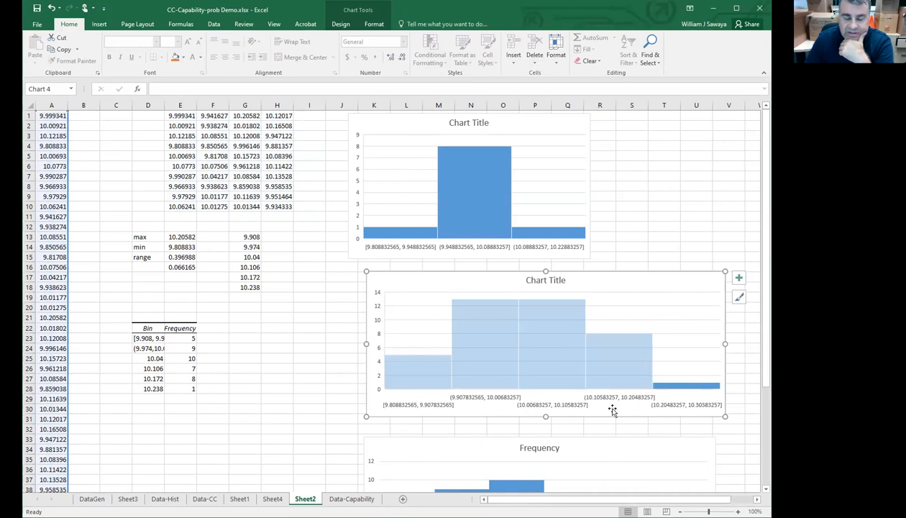
{"action": "left_click", "coordinate": [287, 408]}
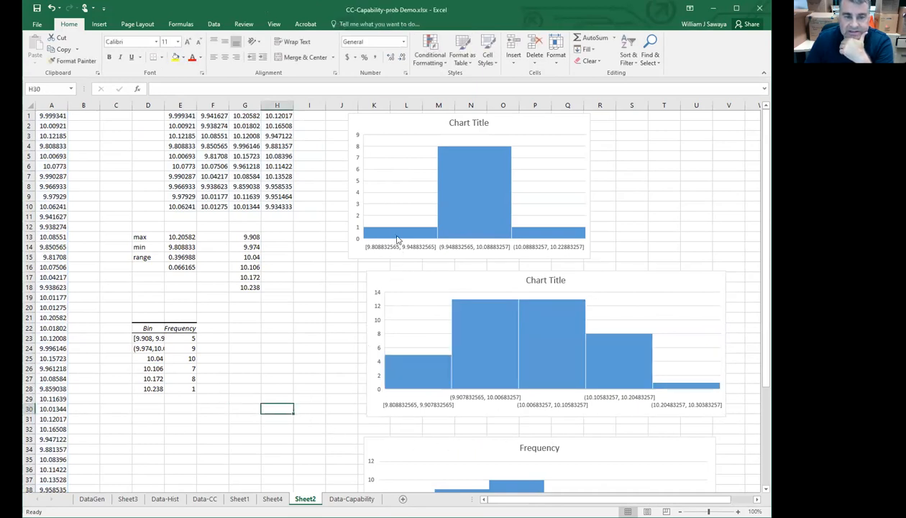
{"action": "left_click", "coordinate": [393, 237]}
{"action": "left_click", "coordinate": [440, 202]}
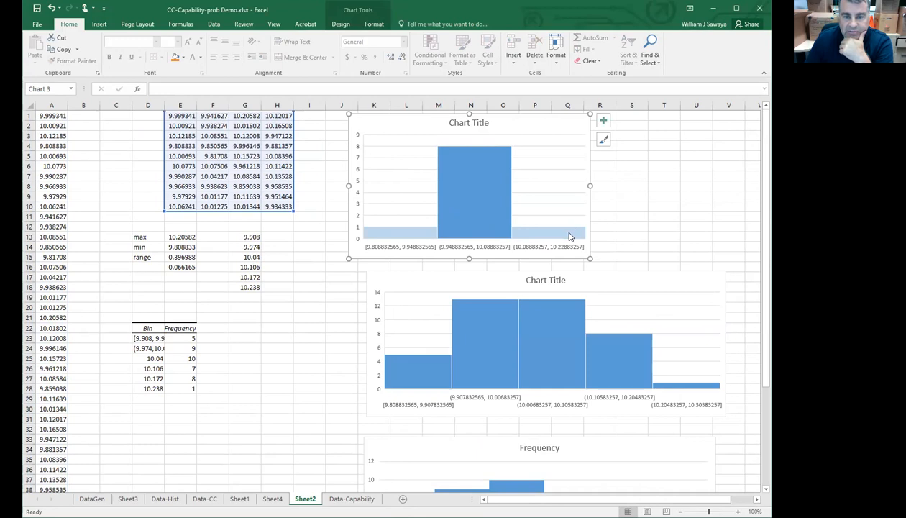
{"action": "left_click", "coordinate": [573, 233]}
{"action": "left_click", "coordinate": [662, 236]}
- Compare the column heights and bins of the Frequency chart with the two histograms above it
{"action": "scroll", "coordinate": [591, 368], "scroll_direction": "down", "scroll_amount": 3}
{"action": "scroll", "coordinate": [591, 367], "scroll_direction": "down", "scroll_amount": 4}
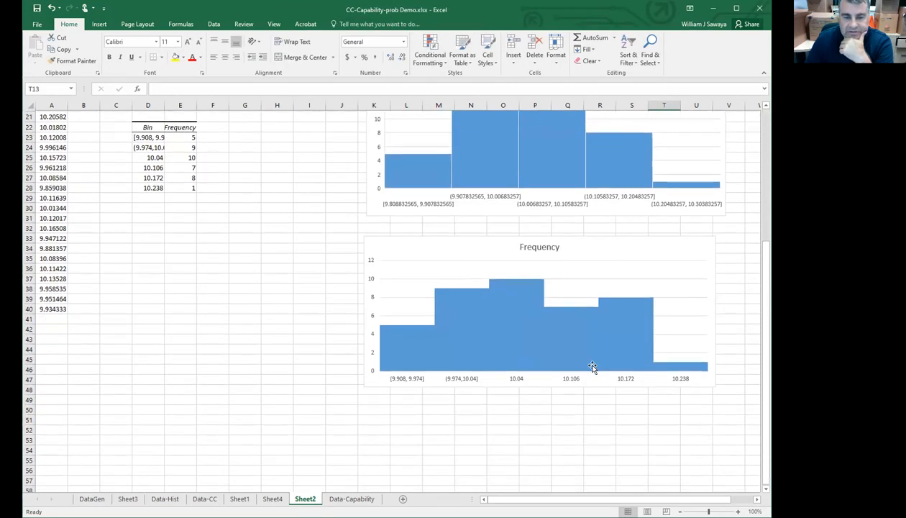
{"action": "mouse_move", "coordinate": [389, 335]}
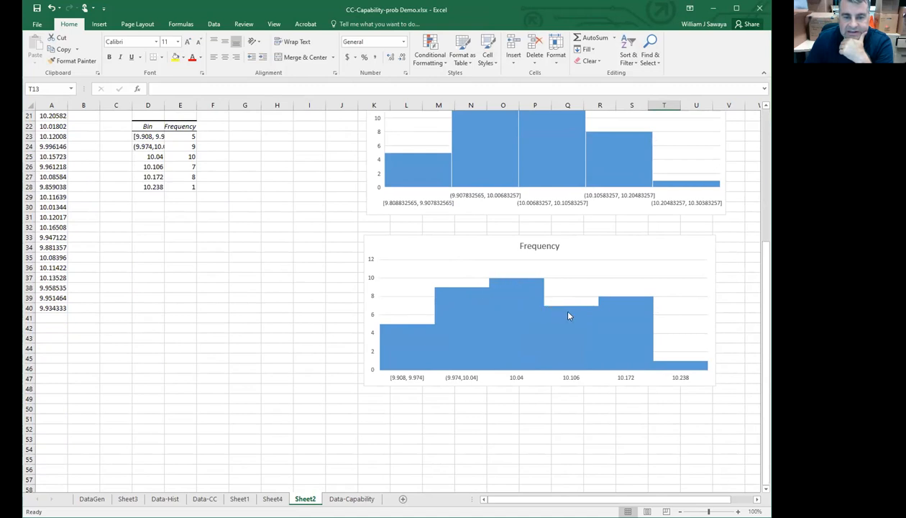
{"action": "mouse_move", "coordinate": [622, 303]}
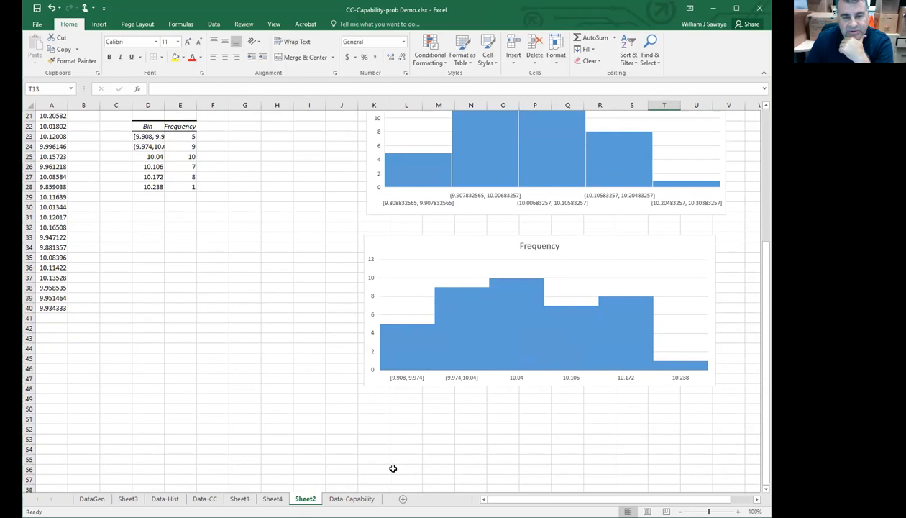
{"action": "scroll", "coordinate": [390, 470], "scroll_direction": "up", "scroll_amount": 7}
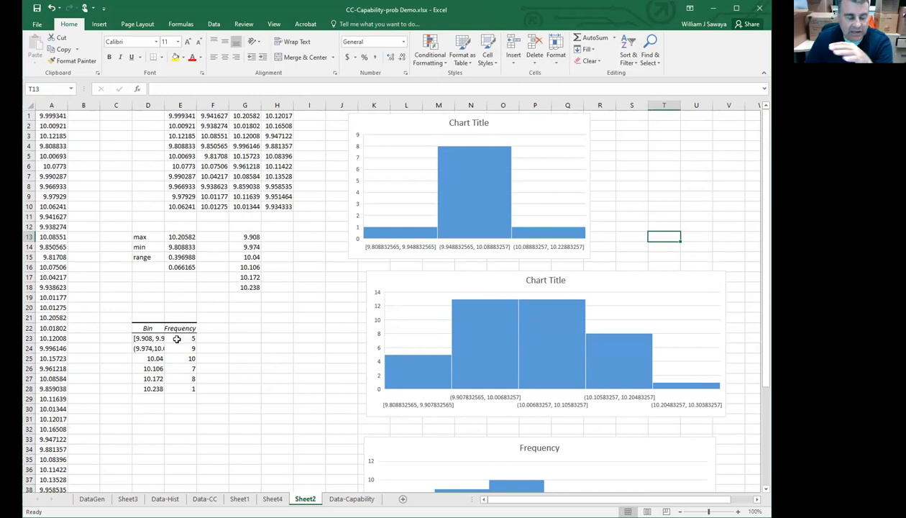
{"action": "scroll", "coordinate": [434, 384], "scroll_direction": "down", "scroll_amount": 7}
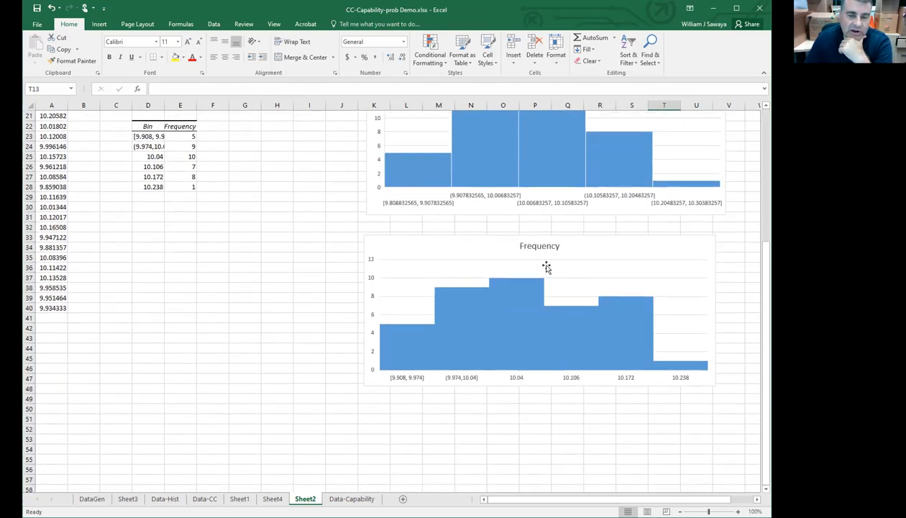
{"action": "scroll", "coordinate": [349, 363], "scroll_direction": "up", "scroll_amount": 7}
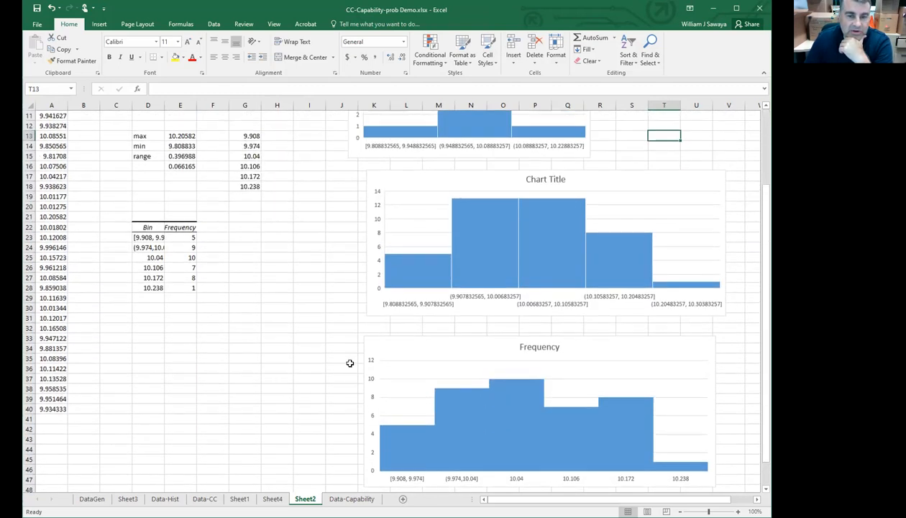